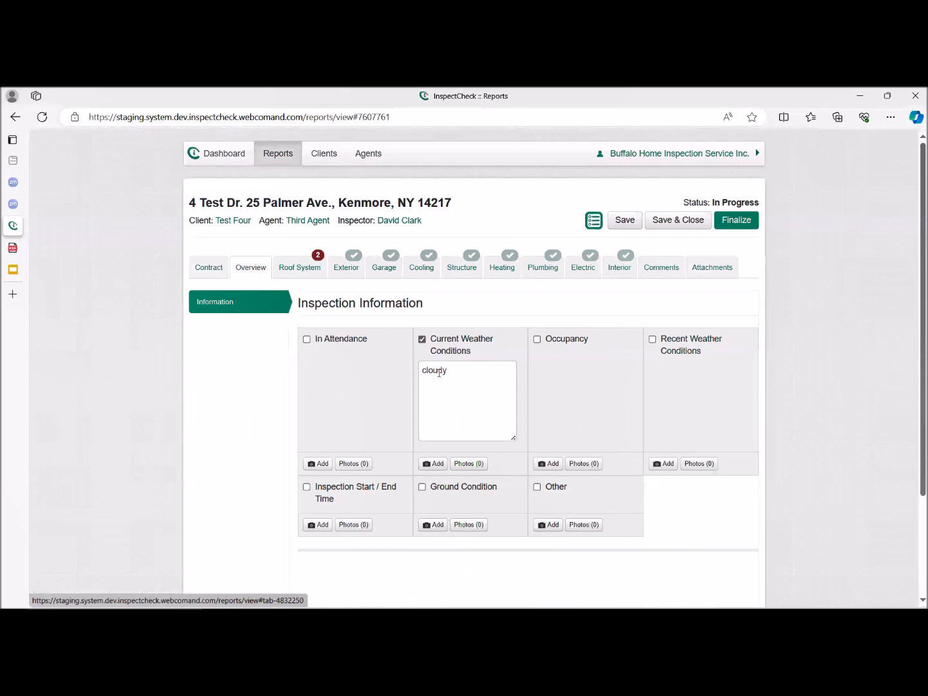
Enable the Occupancy item in the Inspection Information and enter "Vacant" as its text.
click(565, 339)
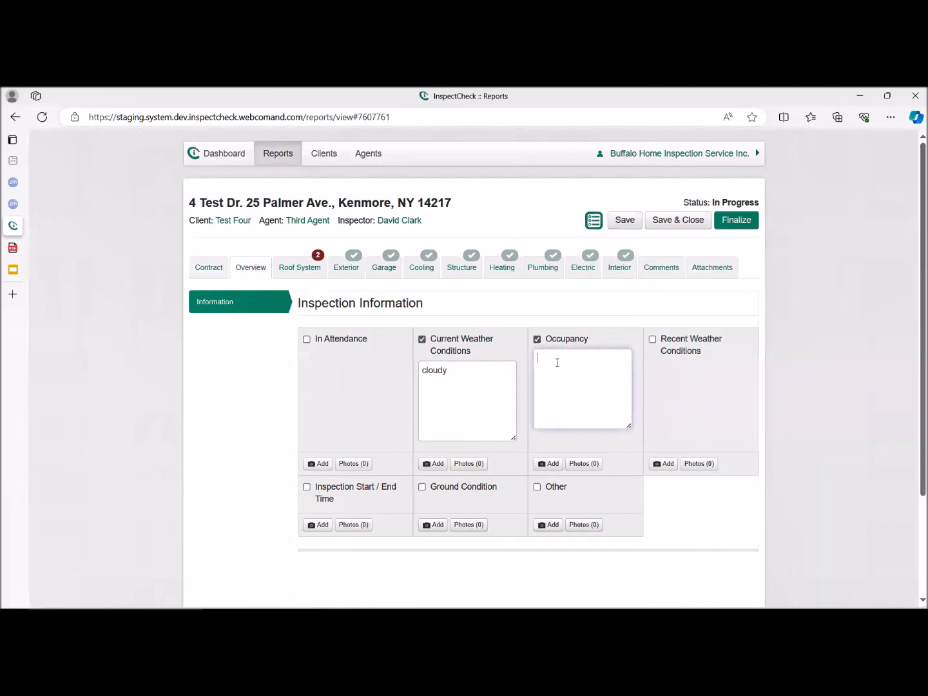
text(Vacant)
key(BackSpace)
key(BackSpace)
text(nt)
In the Roof System's Roof Covering section, select Single Ply Membrane and append "Rear addition." to its description.
click(299, 268)
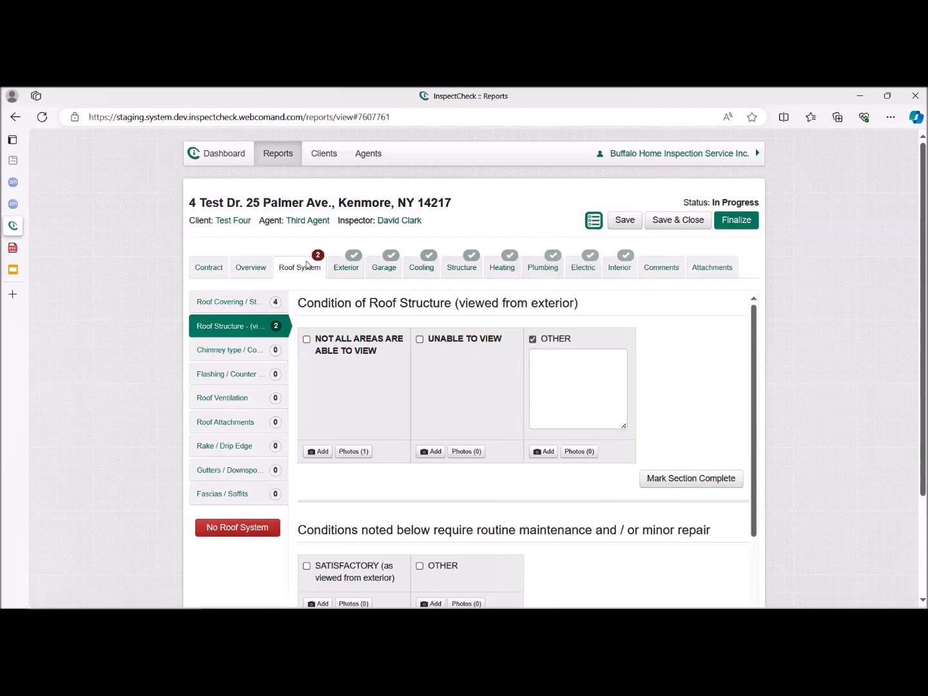
click(260, 303)
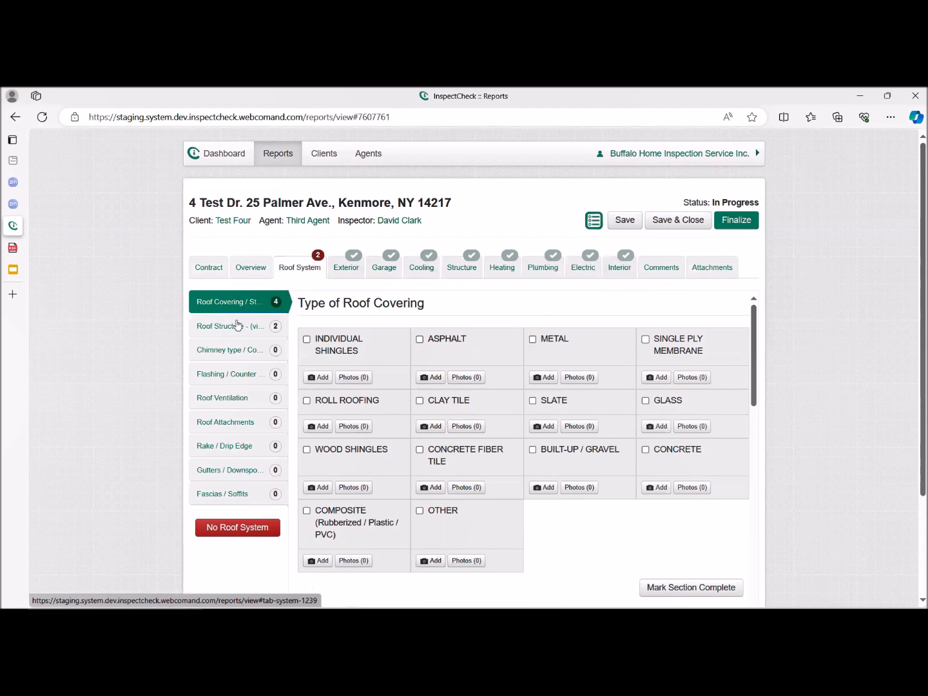
scroll(705, 526, down, 2)
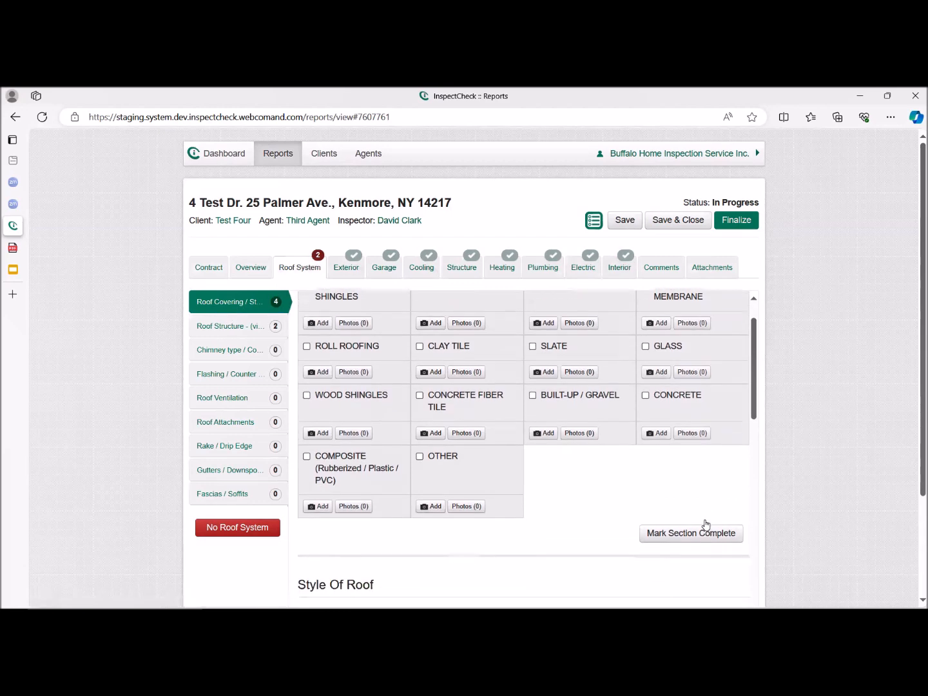
scroll(674, 512, up, 2)
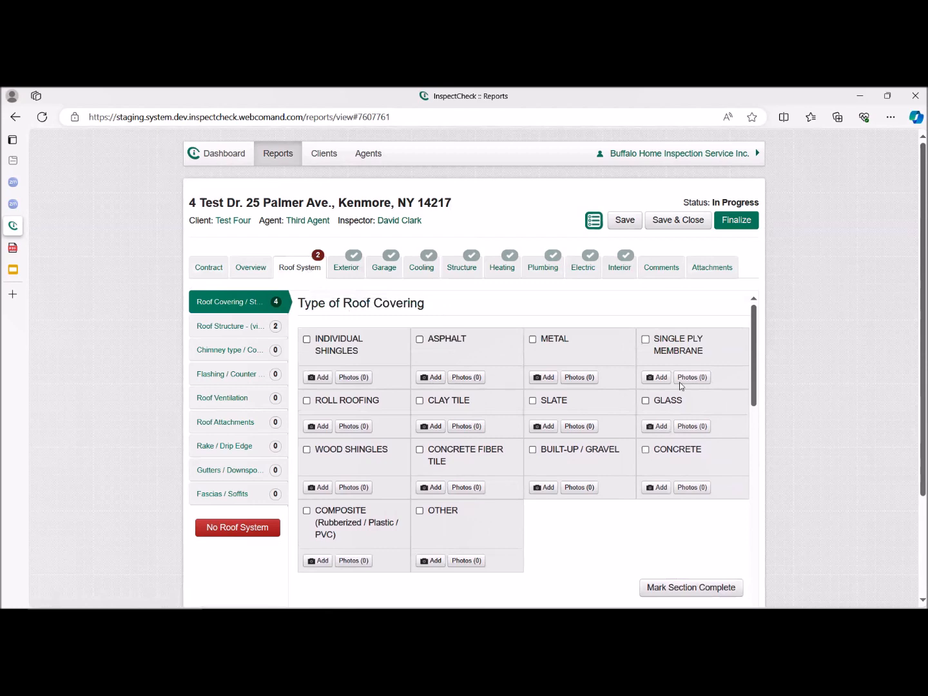
click(671, 347)
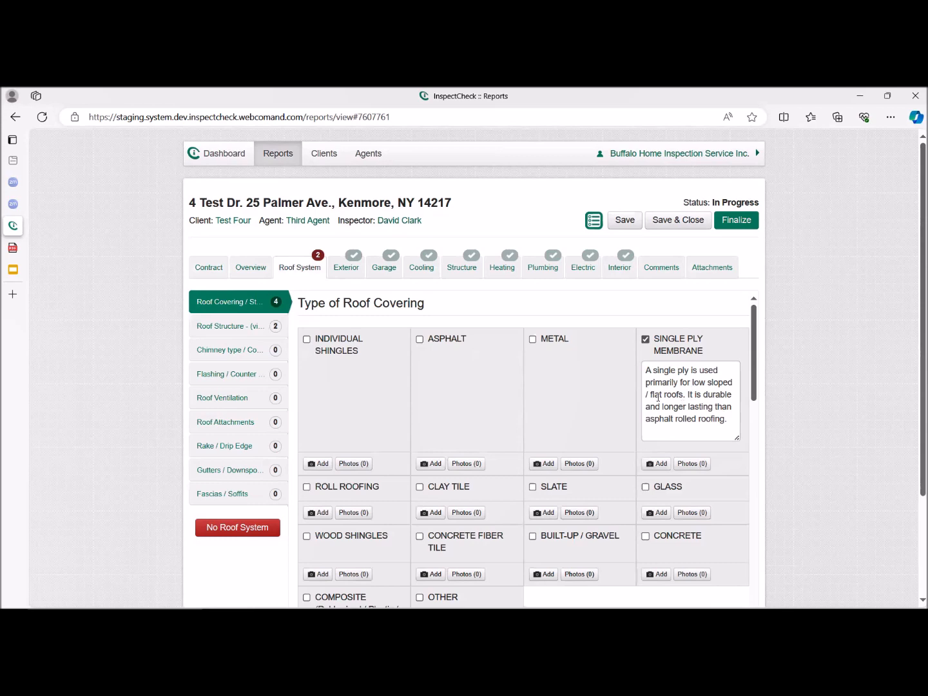
click(736, 424)
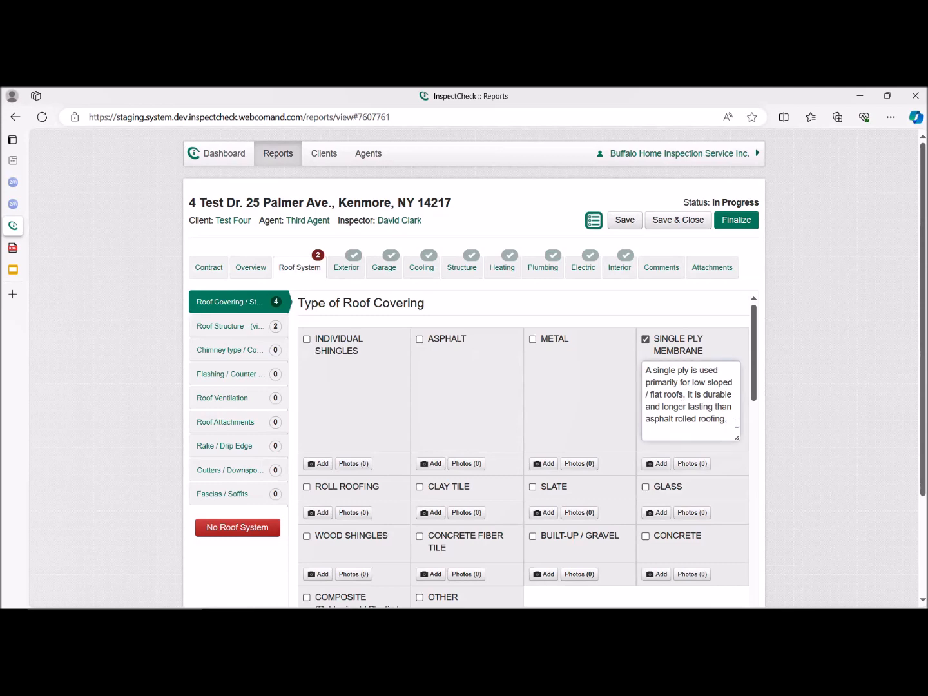
text(Rear addition.)
click(594, 222)
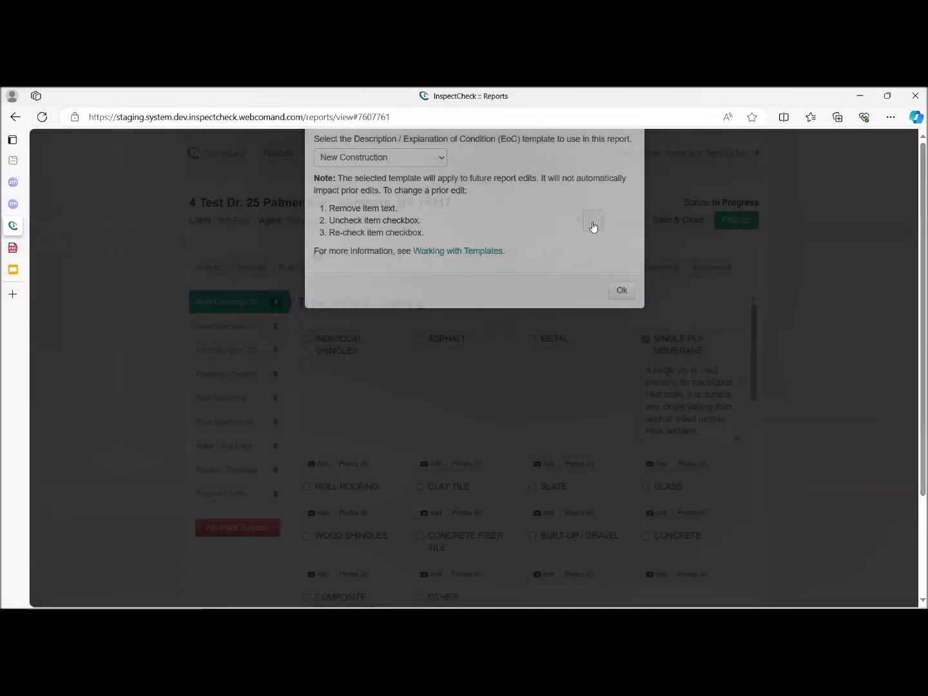
click(622, 290)
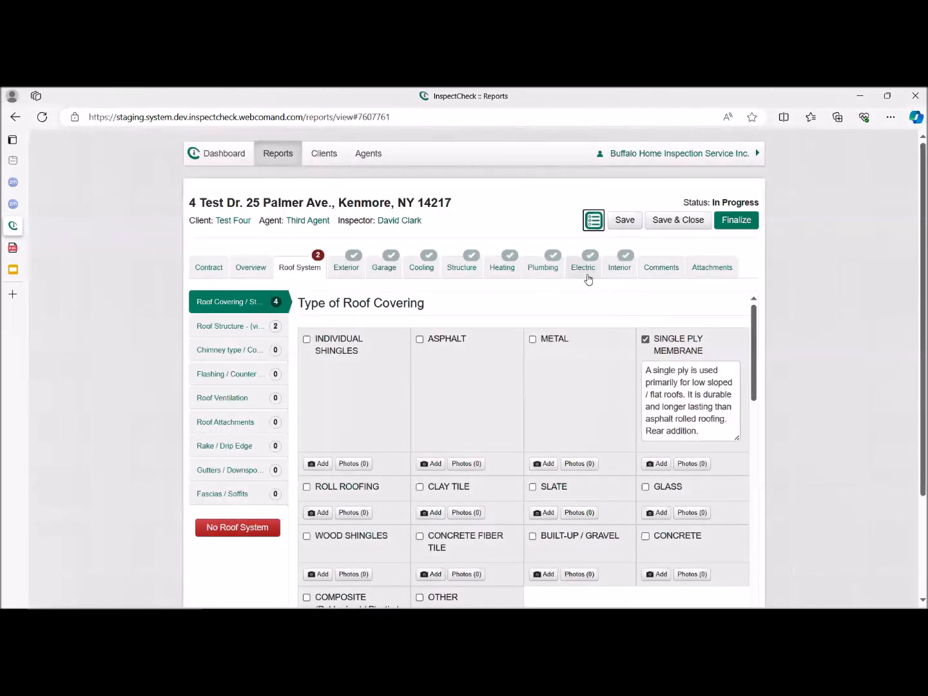
click(597, 222)
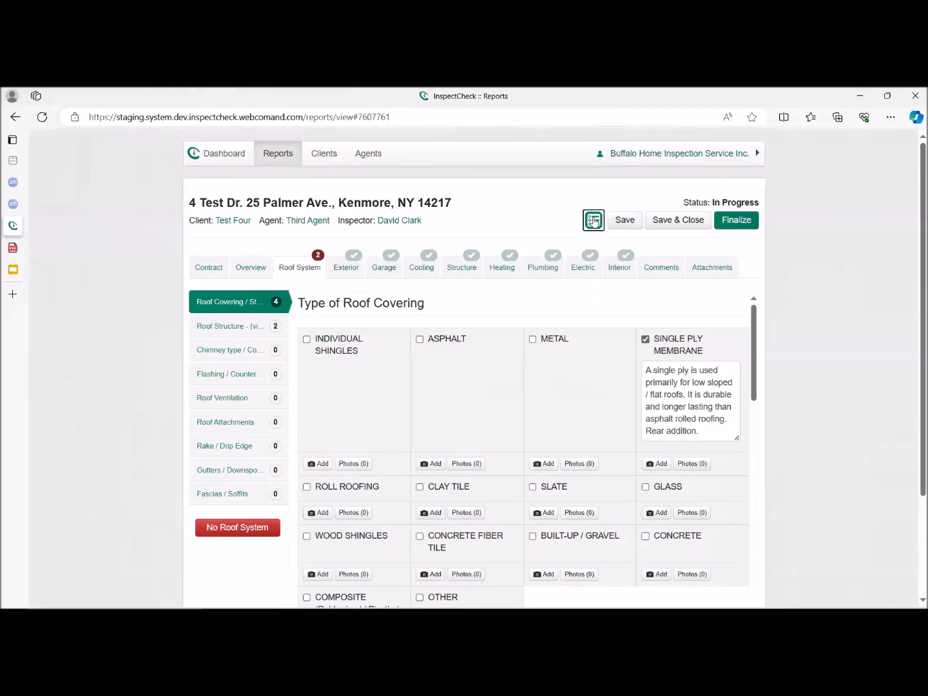
mouse_move(3, 240)
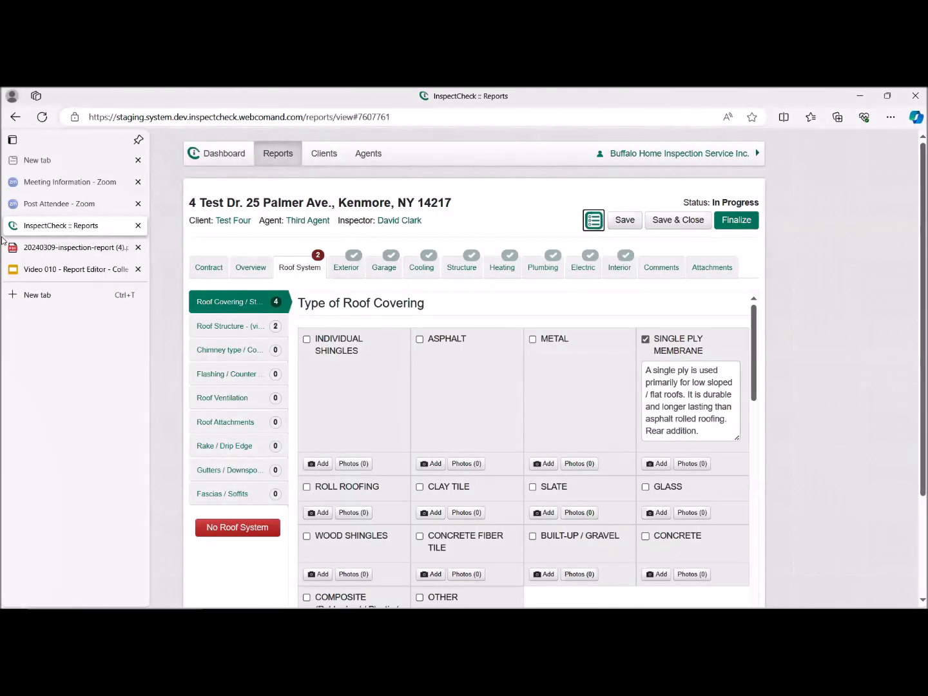
click(592, 223)
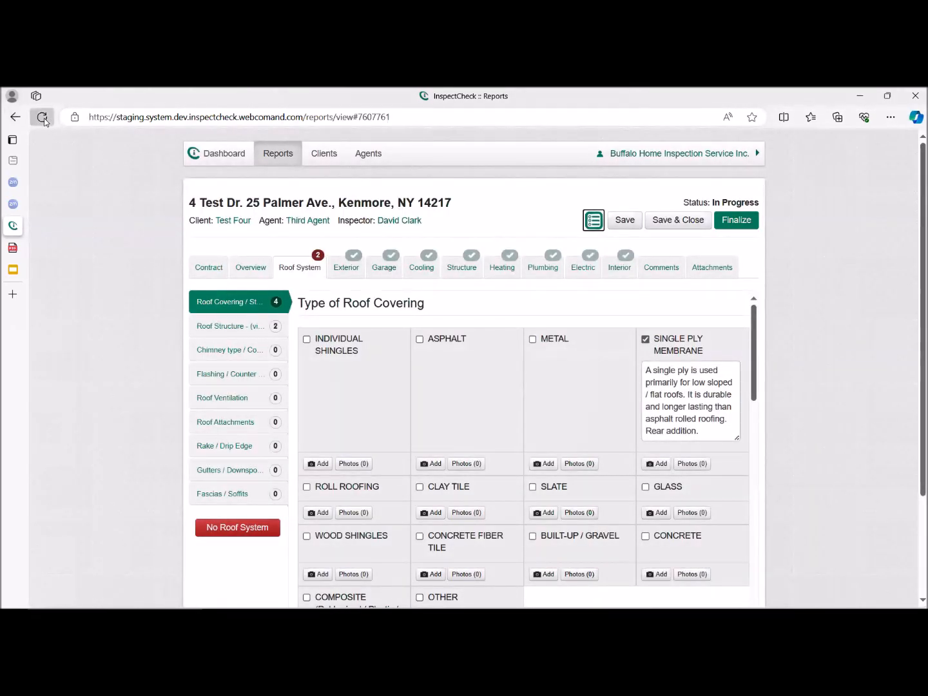
Reload the page and reopen the report for editing.
click(43, 119)
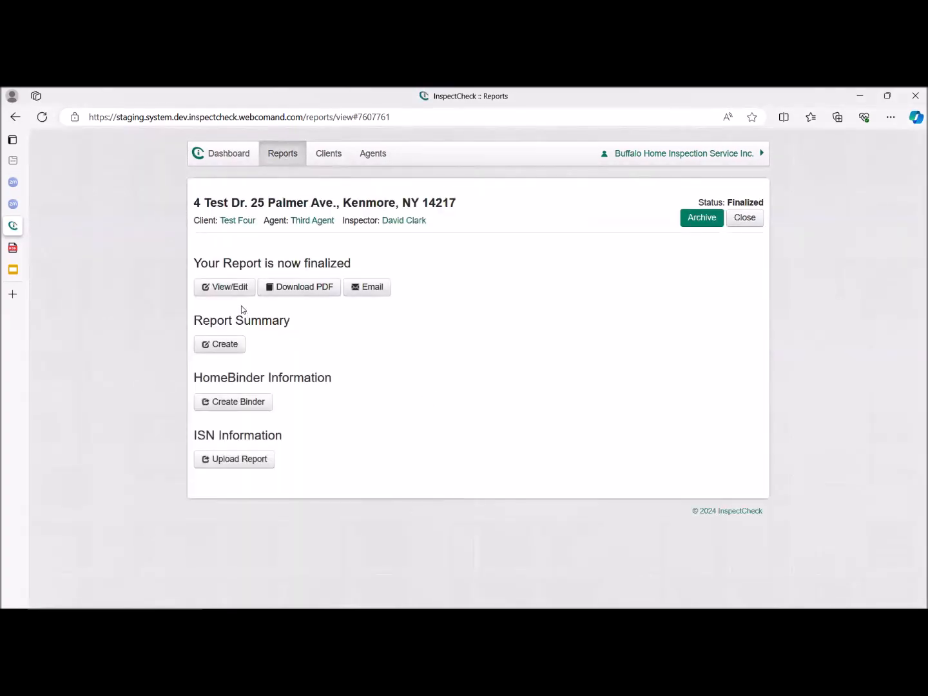
click(238, 288)
click(595, 222)
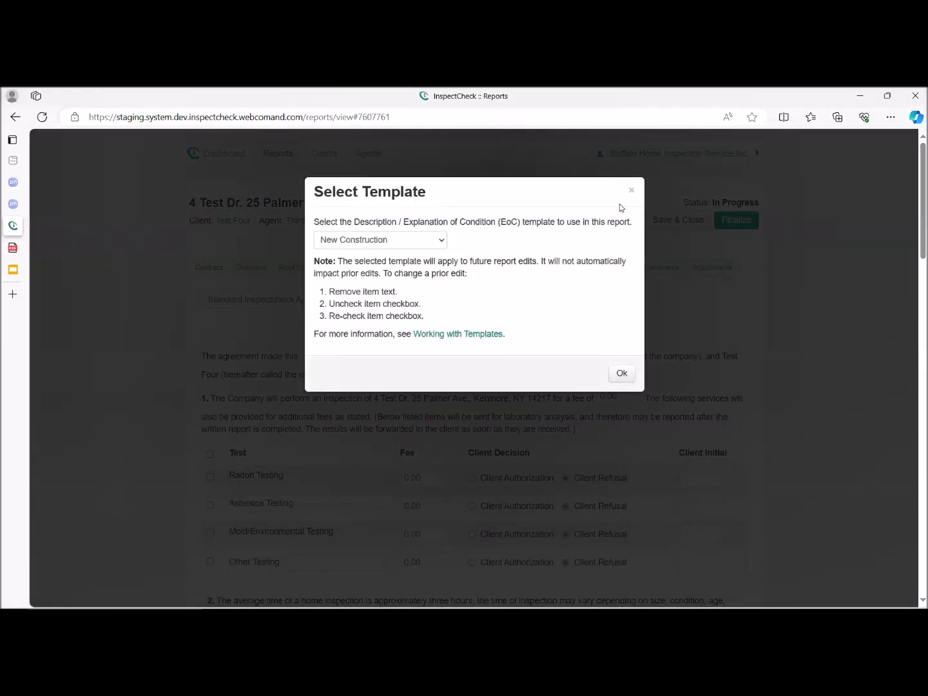
click(631, 190)
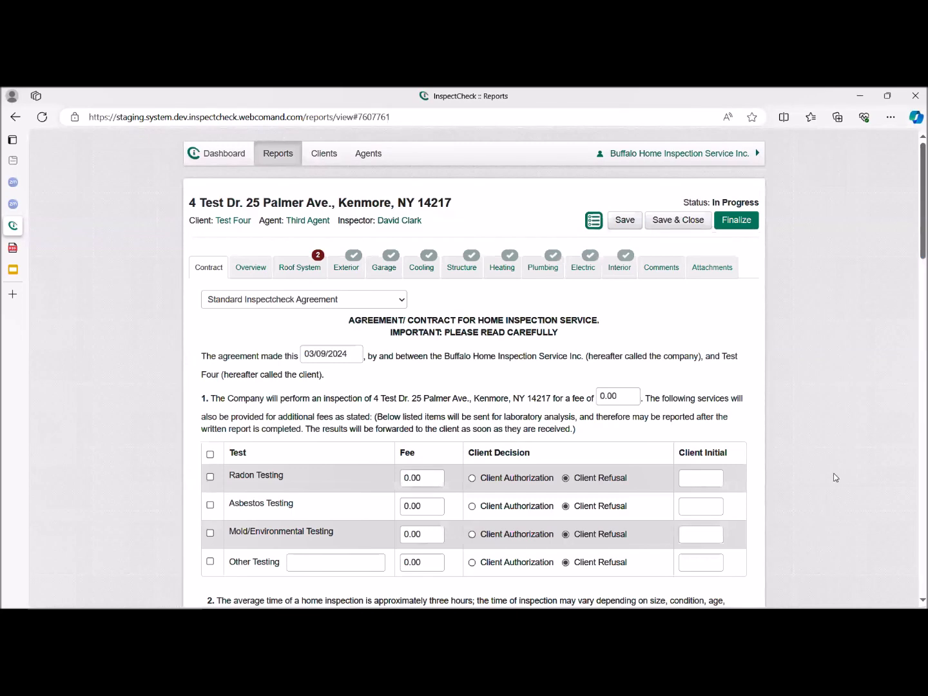
Set the report's Description / Explanation of Condition template to None/Default.
click(593, 221)
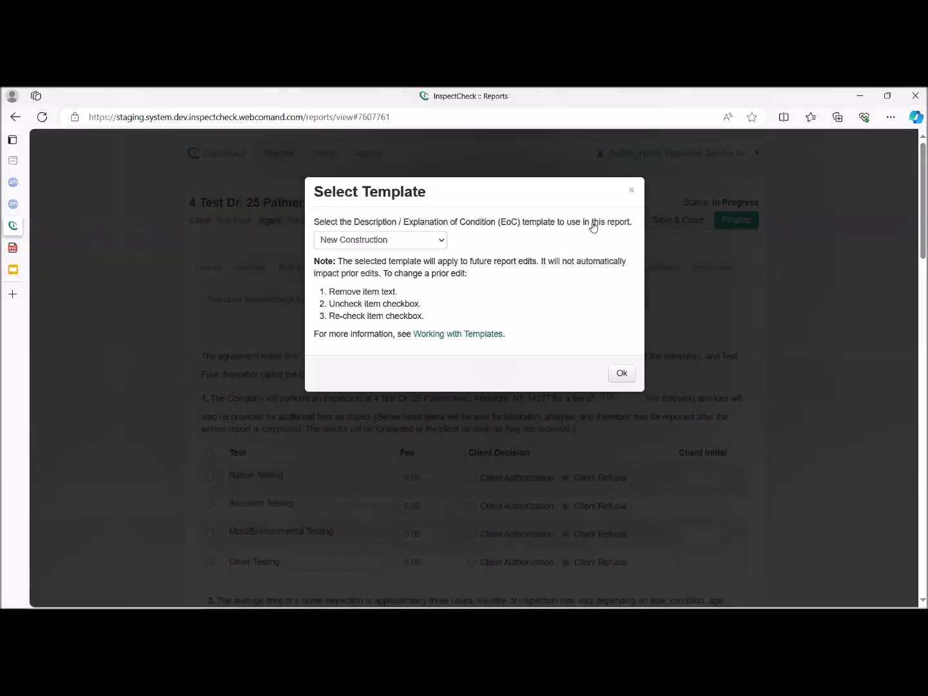
click(440, 242)
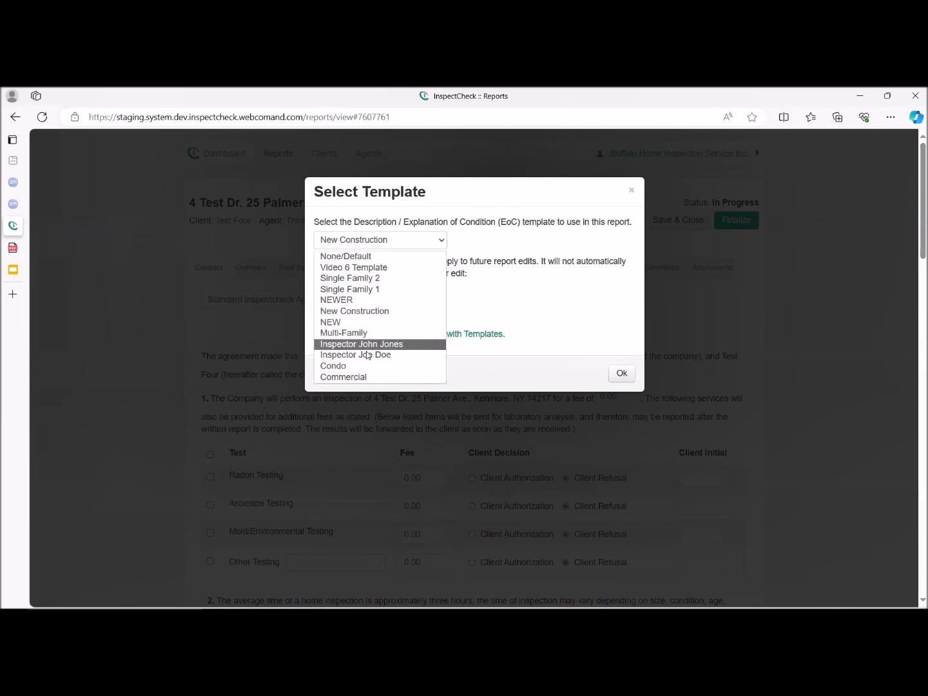
click(369, 257)
click(622, 375)
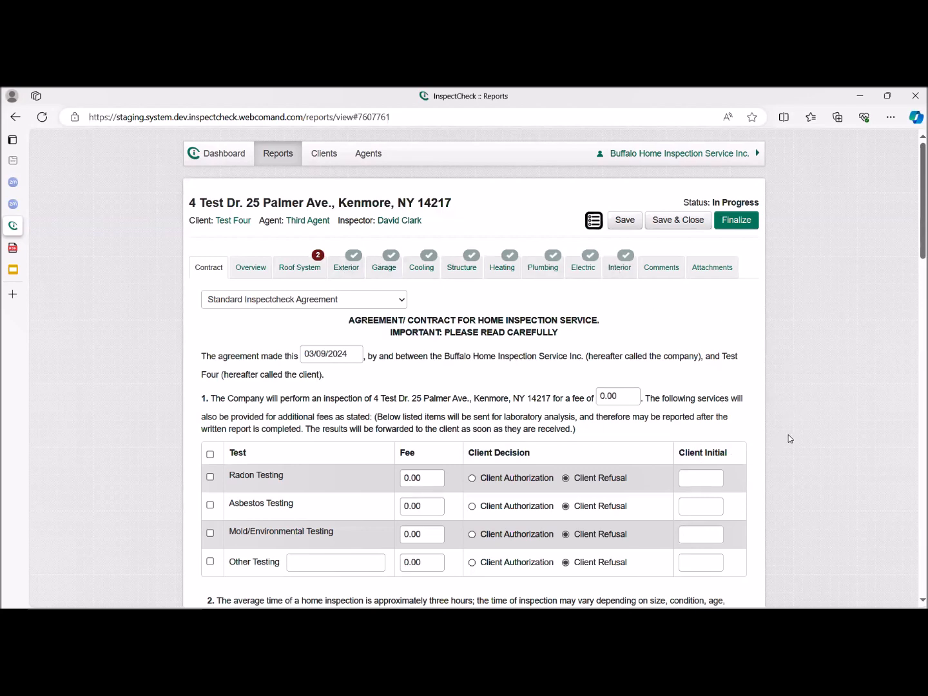
Select Composite (Rubberized / Plastic / PVC) and Other as additional types of roof covering in the Roof System.
scroll(786, 436, down, 1)
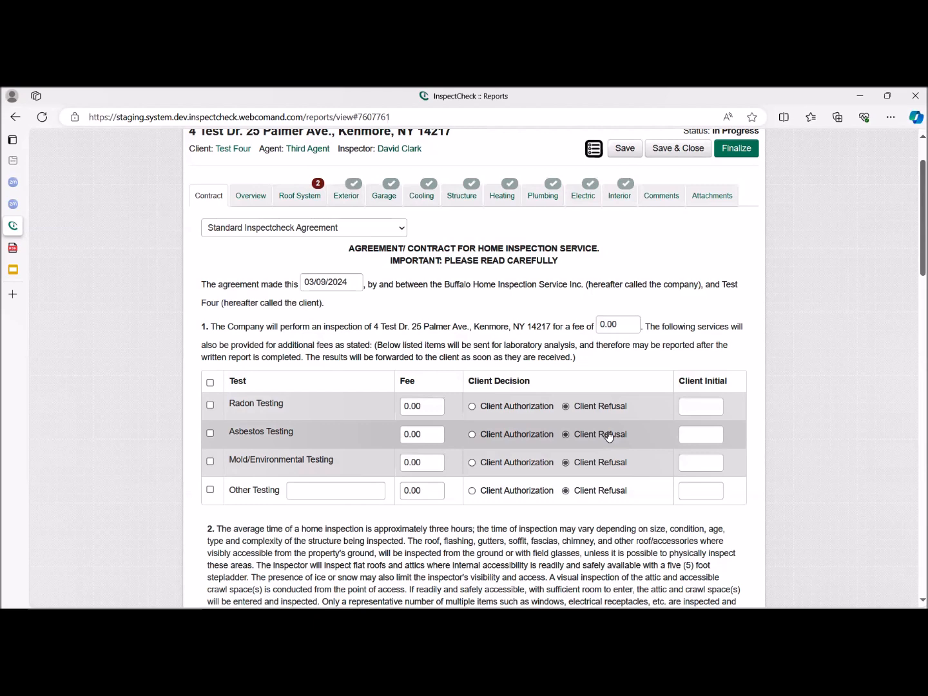
click(303, 197)
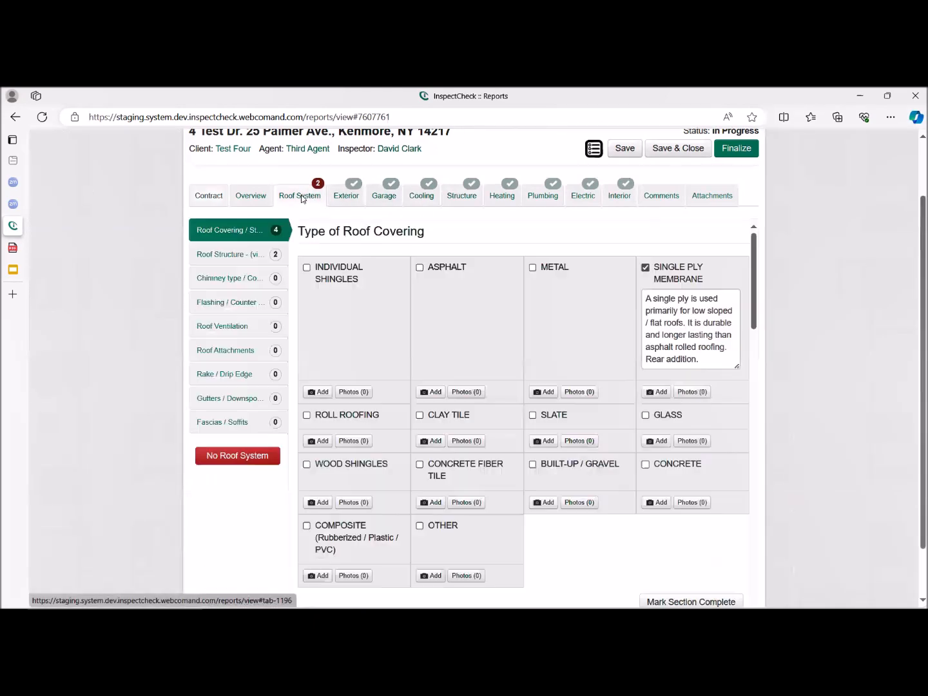
scroll(543, 439, down, 4)
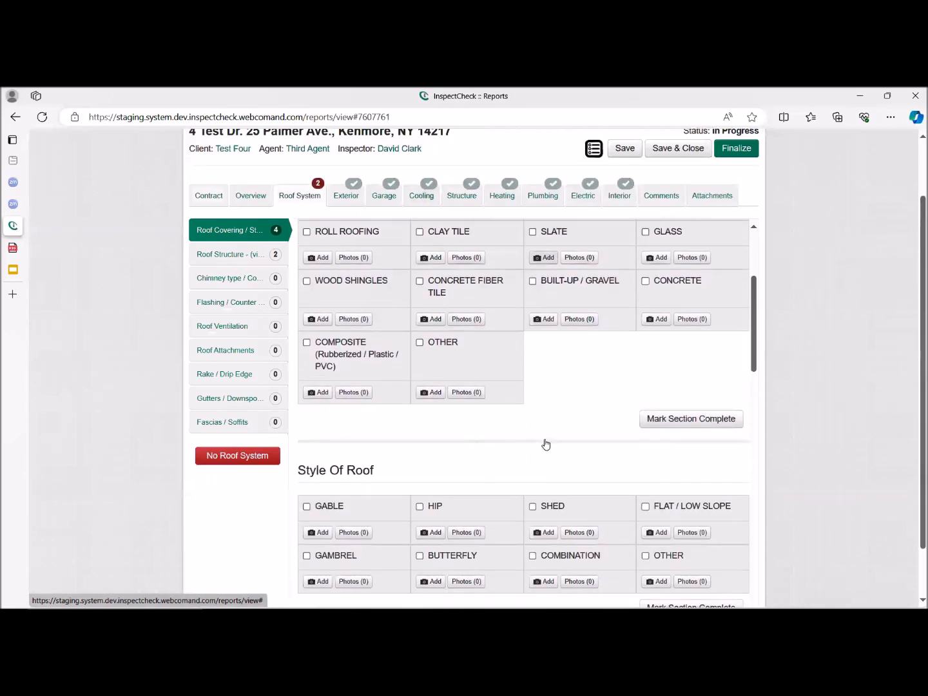
scroll(345, 327, up, 2)
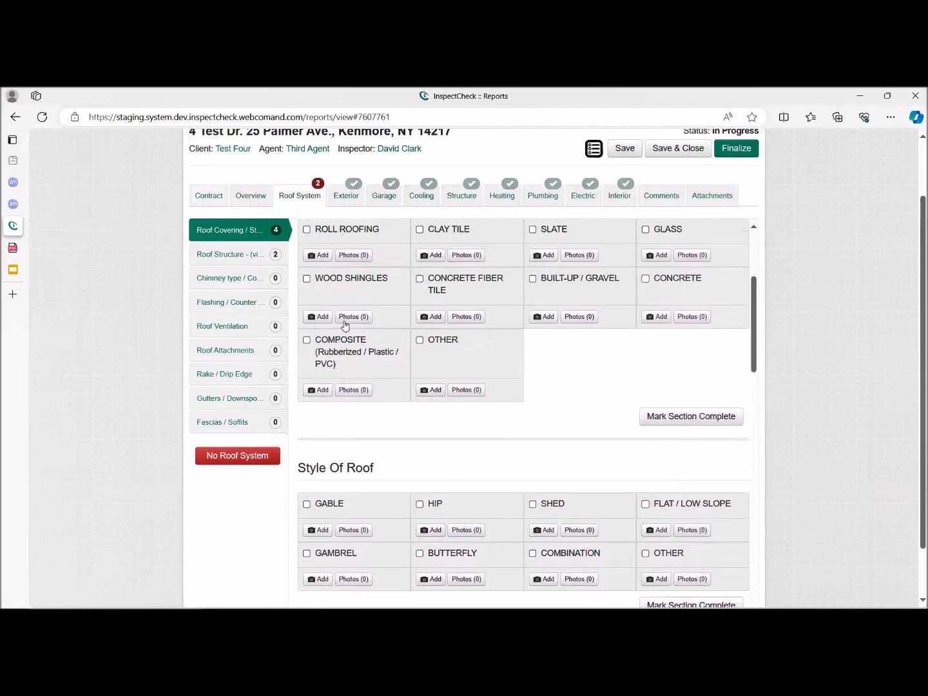
click(338, 352)
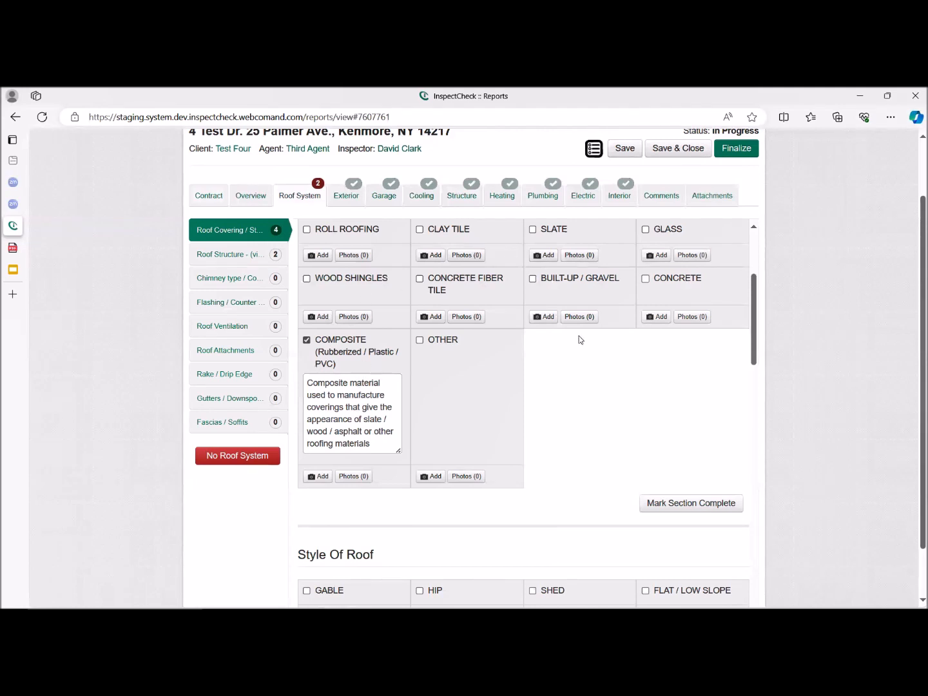
click(443, 342)
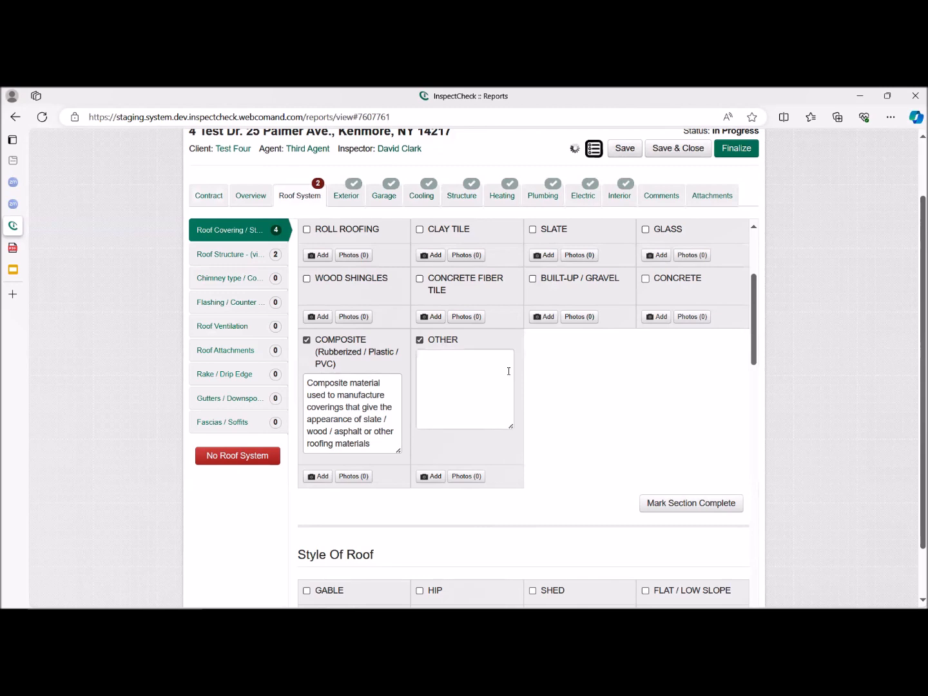
click(437, 356)
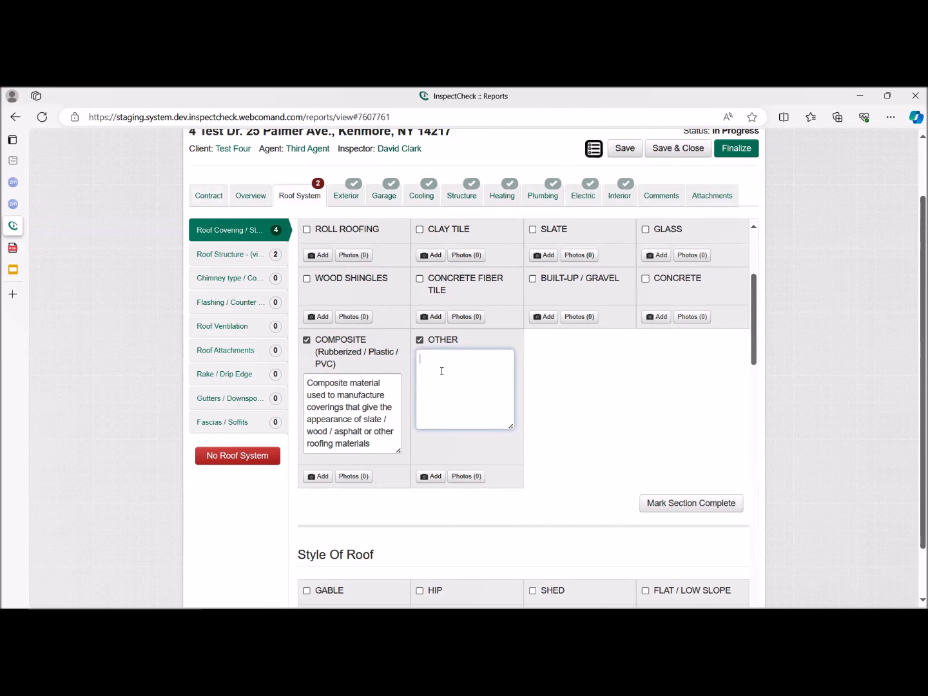
click(442, 372)
Insert "ff" after "Composite" in the Composite item's description and remove it again.
click(347, 383)
text(ff)
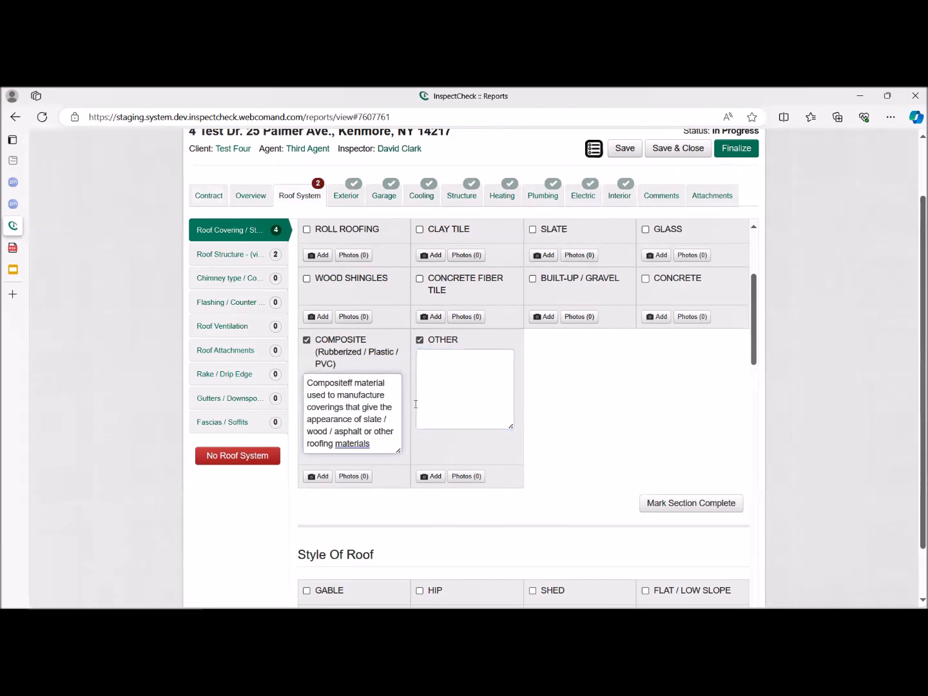
click(398, 383)
click(348, 384)
click(336, 431)
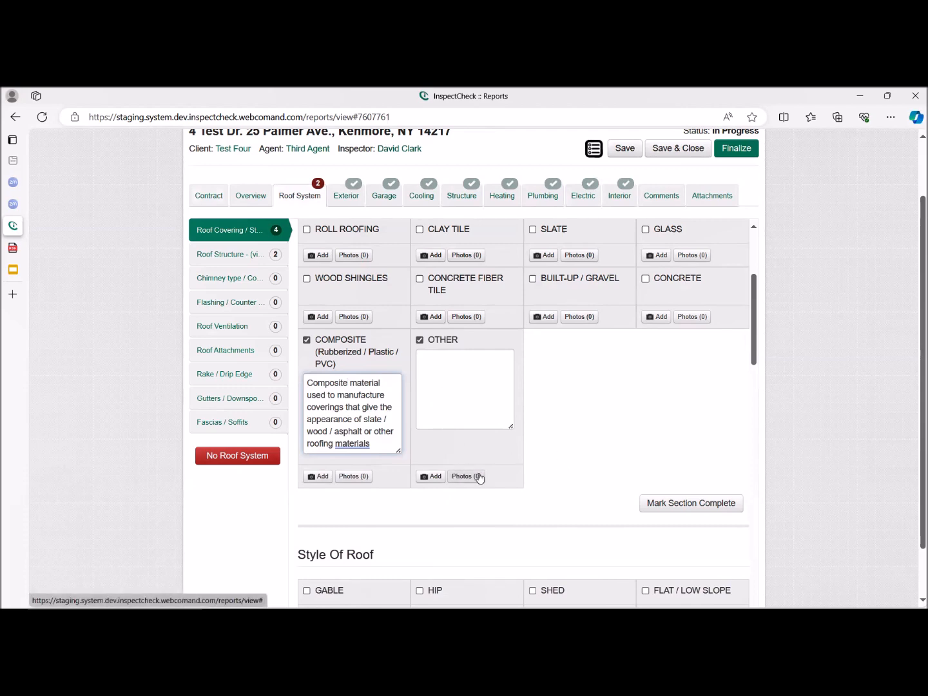
Review the new photo sources for the Composite item, including the Standard Library categories and the Company Library, without adding a photo.
click(323, 477)
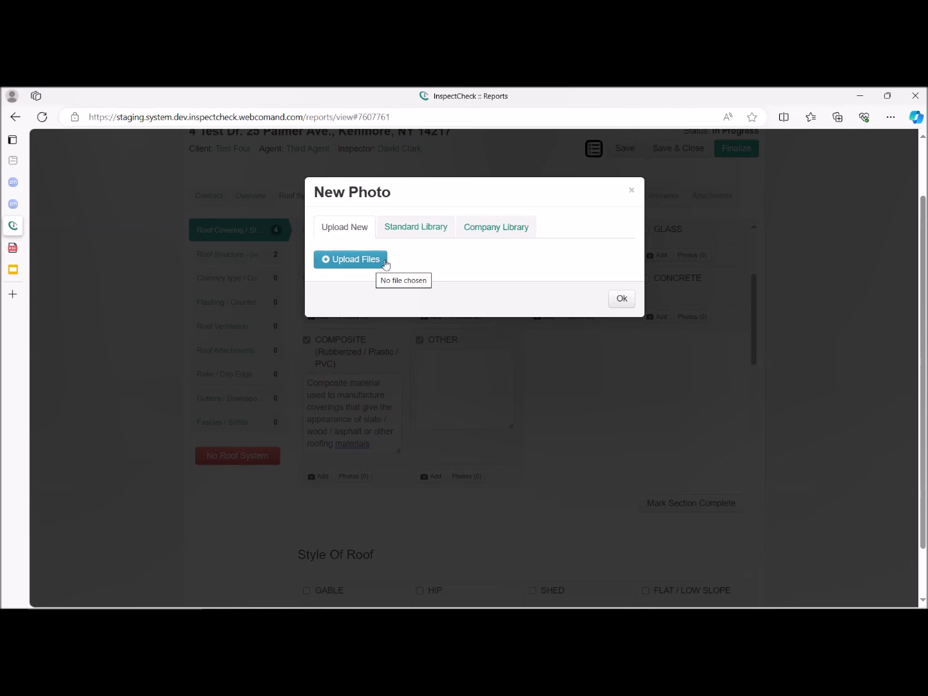
click(423, 231)
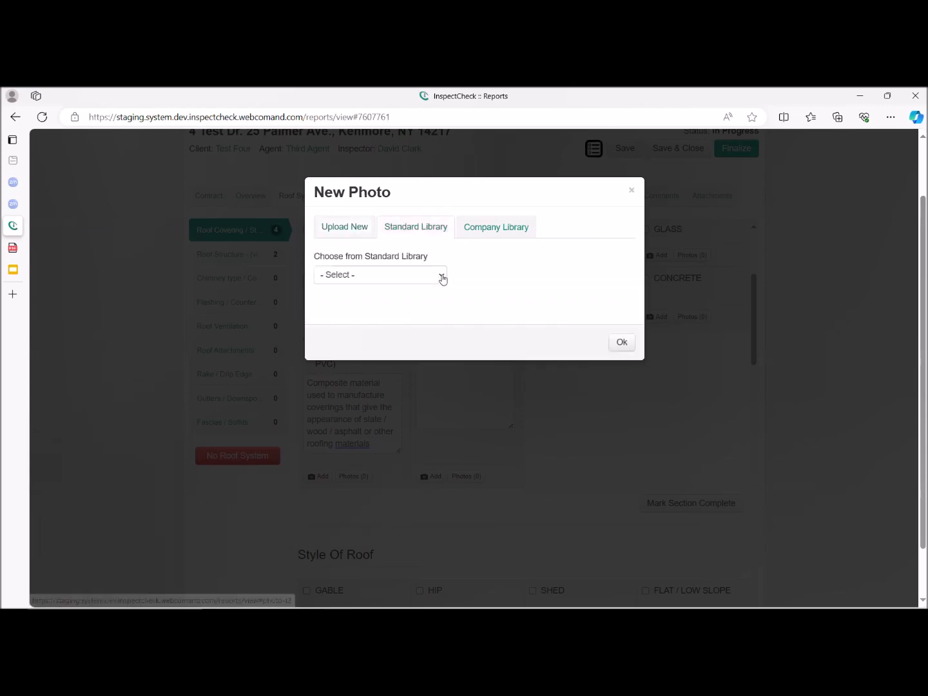
click(443, 278)
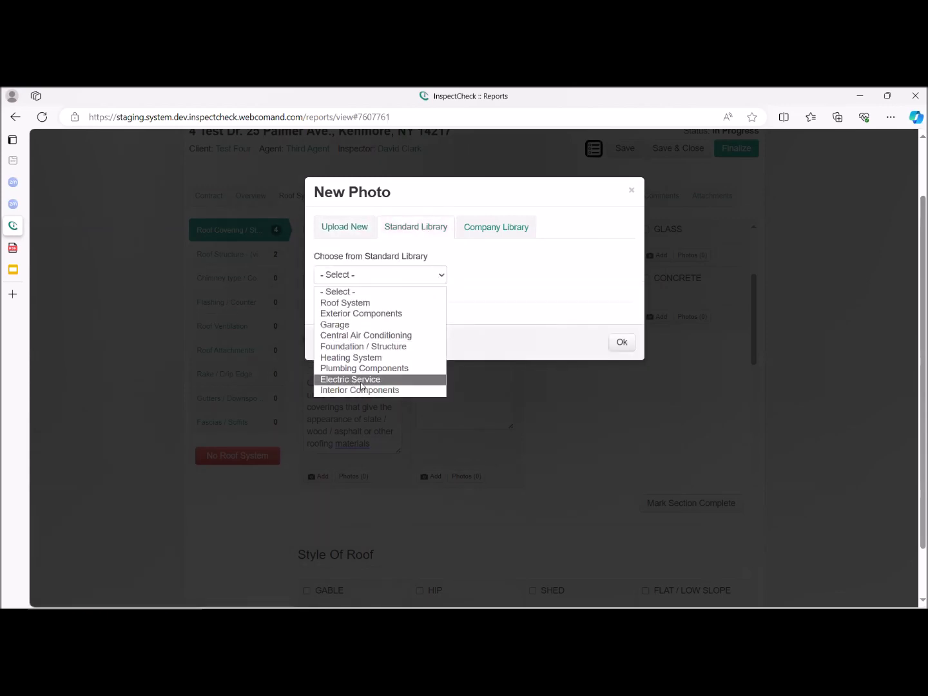
click(486, 234)
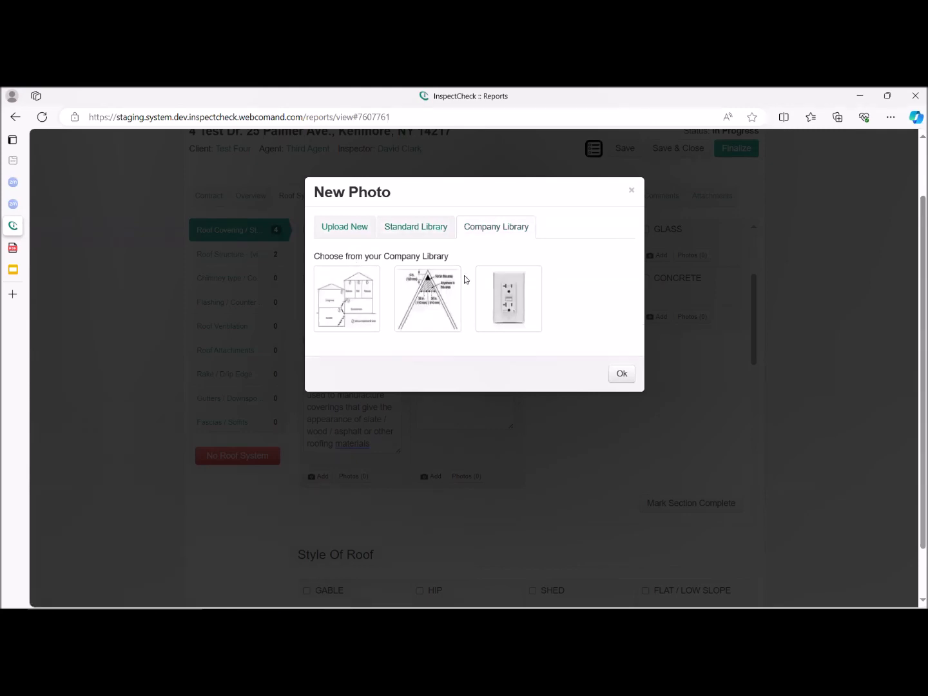
click(624, 375)
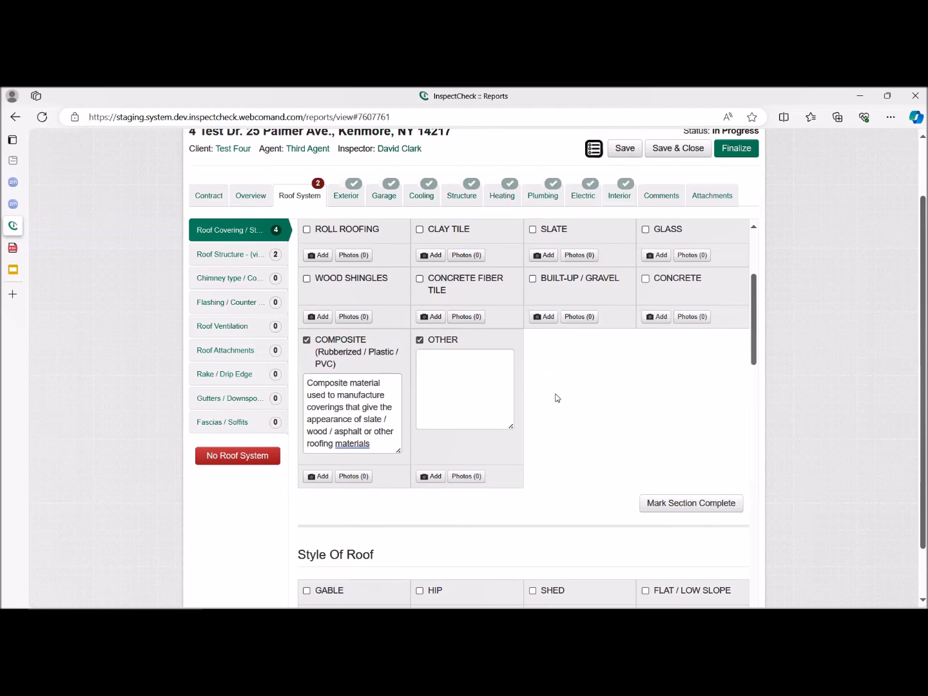
Review the Type of Roof Covering entries and mark that section complete.
scroll(556, 391, up, 1)
scroll(557, 397, up, 2)
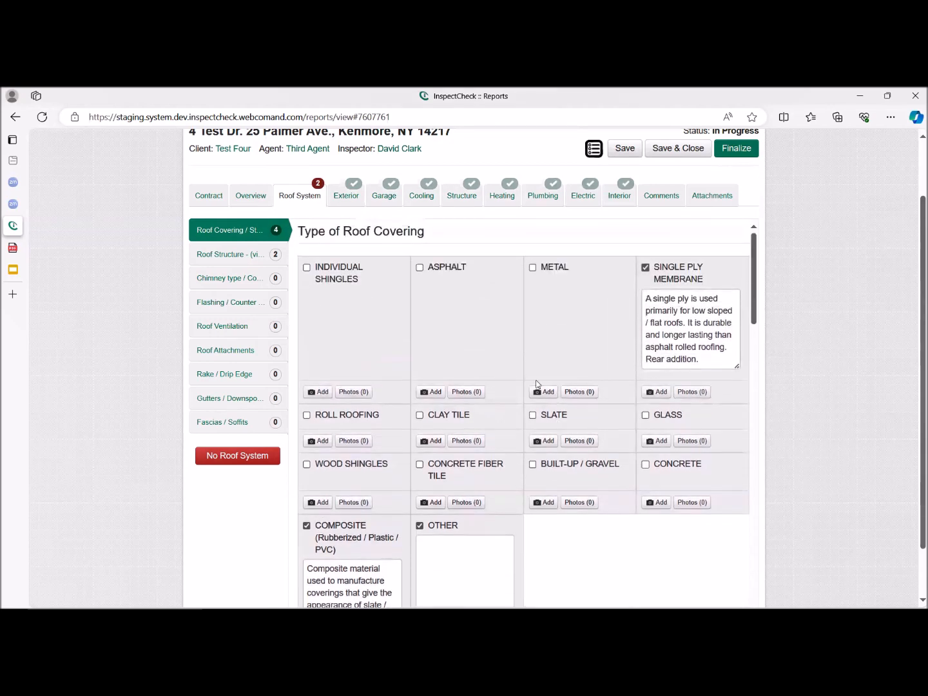
scroll(592, 428, down, 4)
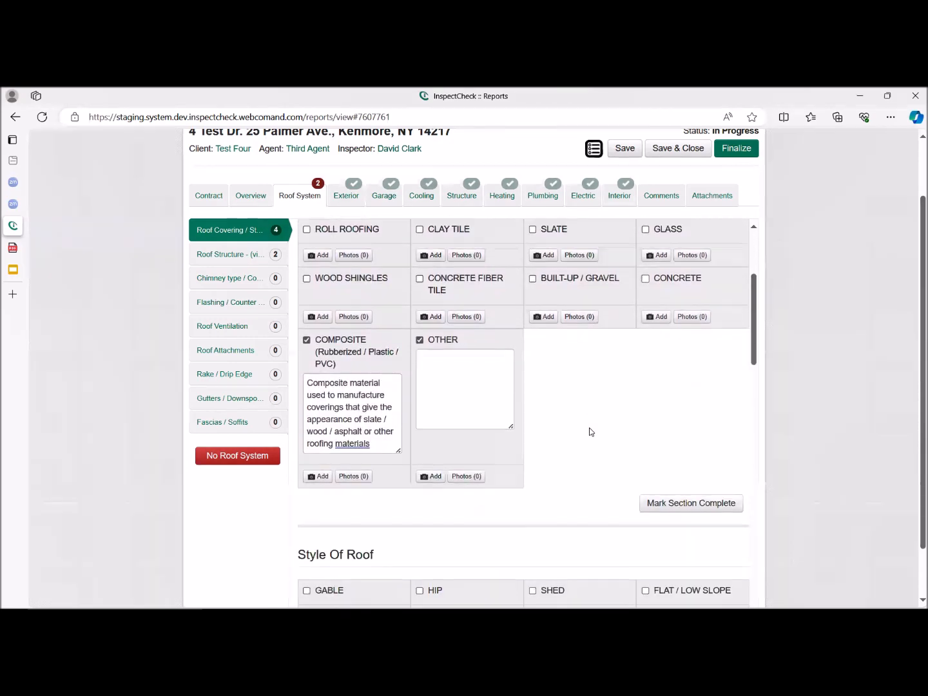
click(682, 442)
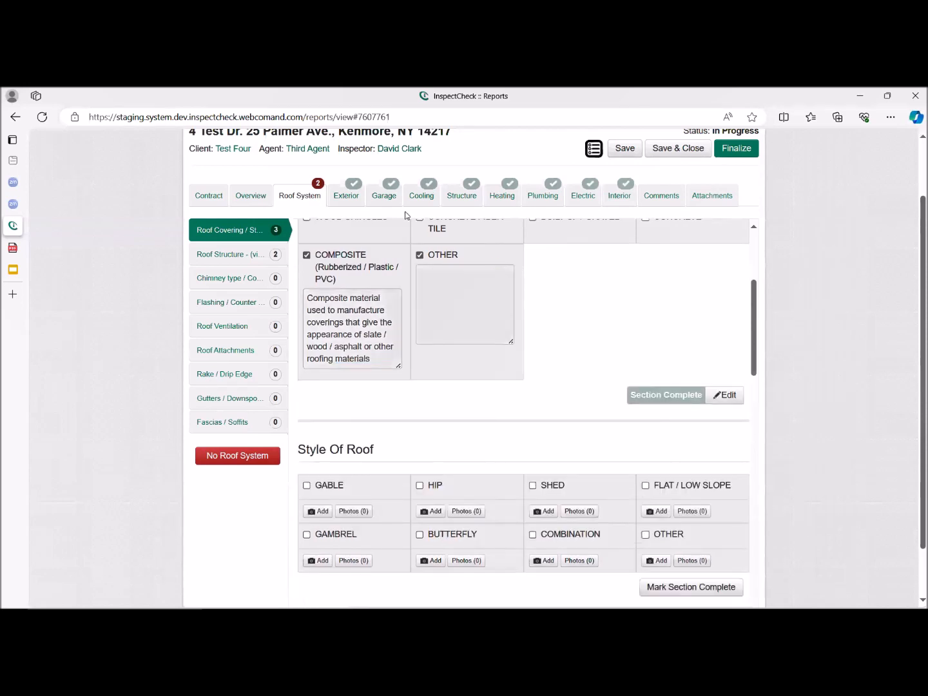
scroll(523, 413, down, 2)
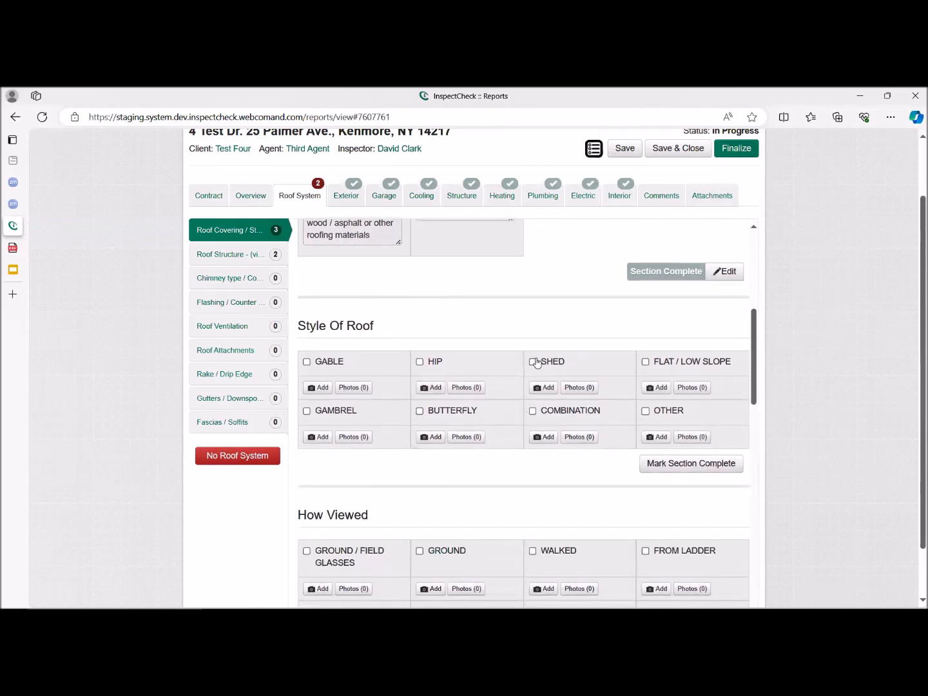
Select Shed as the Style of Roof and mark that section complete.
click(545, 365)
scroll(584, 436, down, 2)
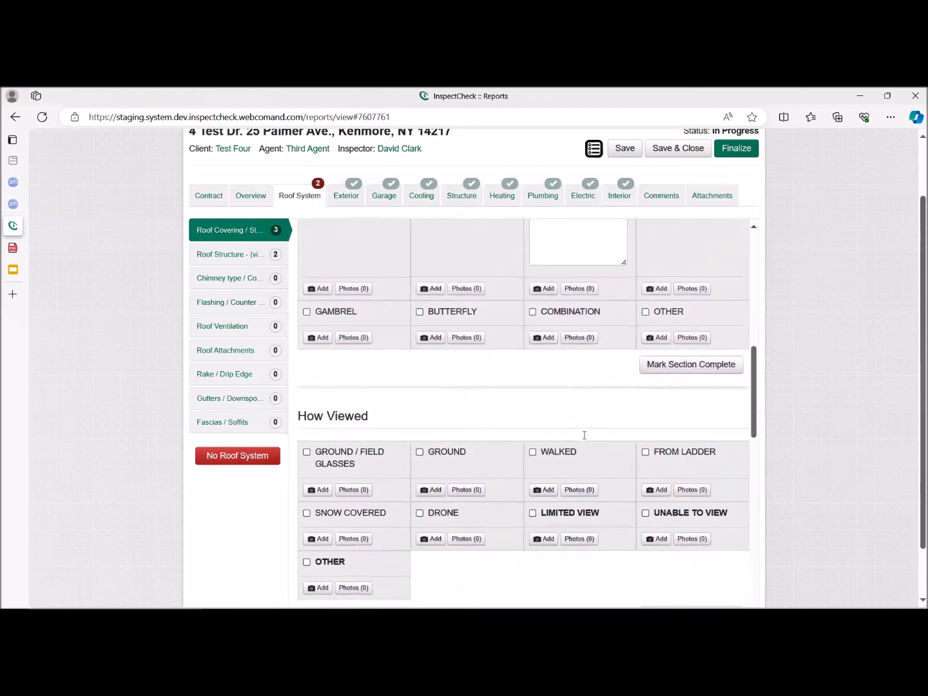
click(674, 368)
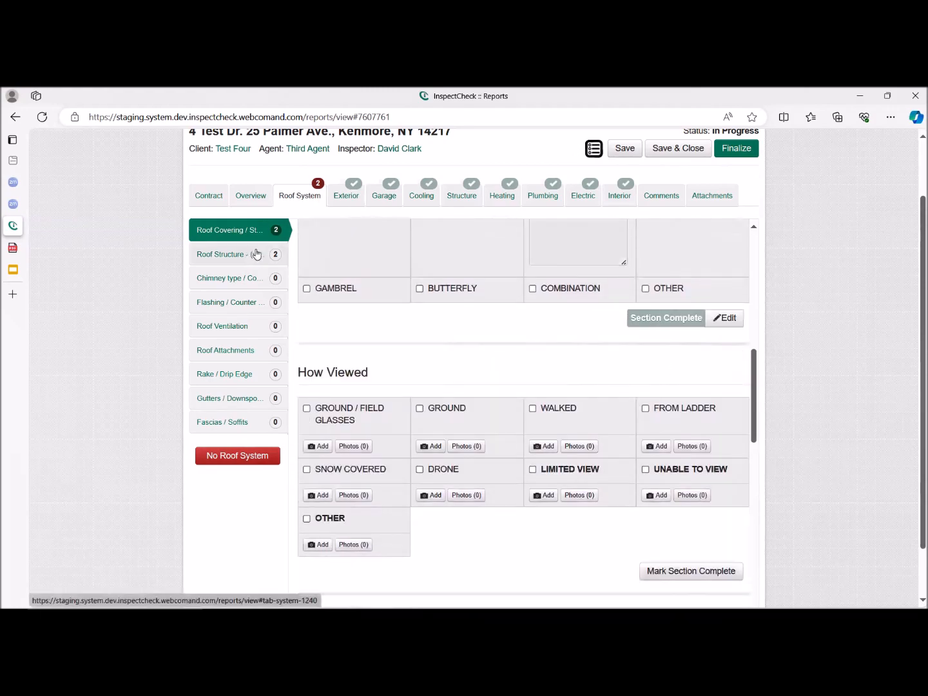
Select Drone under How Viewed for the roof covering and mark that section complete.
scroll(461, 421, down, 3)
scroll(461, 413, up, 1)
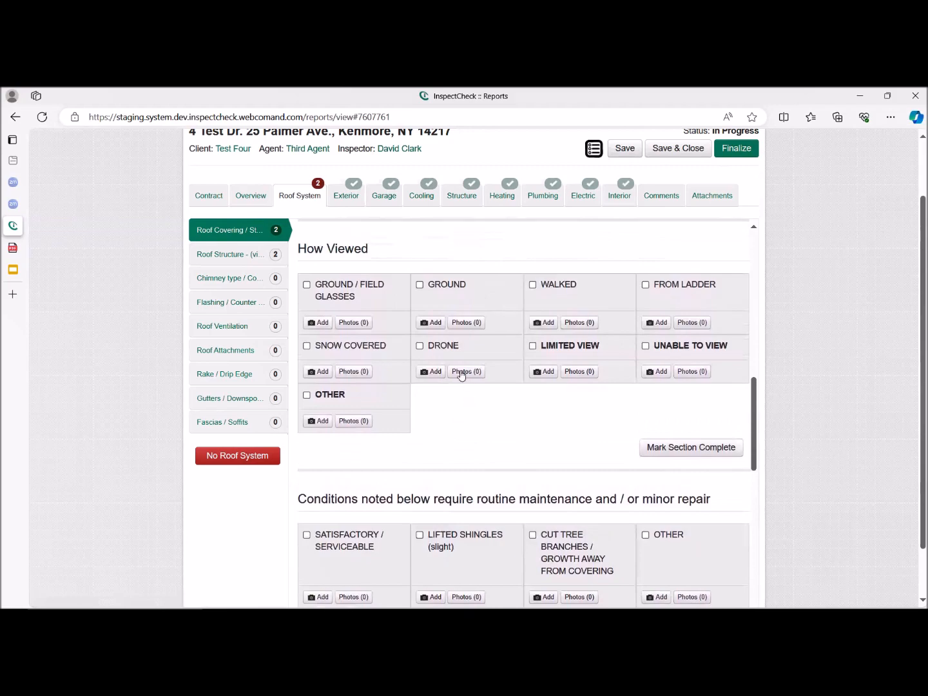
click(437, 348)
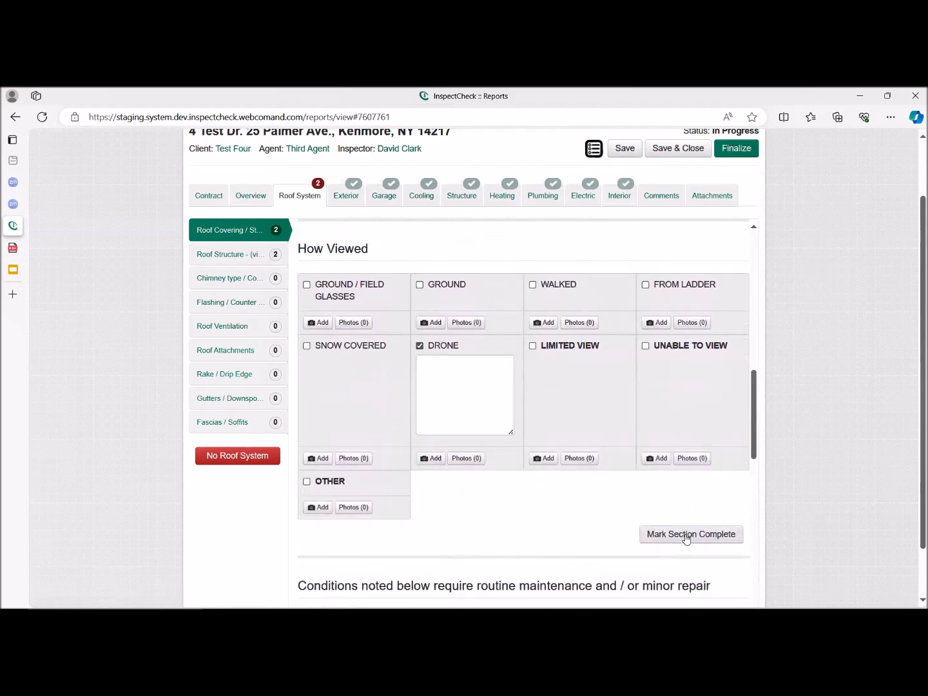
click(687, 535)
Select Cut Tree Branches / Growth Away From Covering among the roof covering conditions requiring routine maintenance and / or minor repair.
scroll(416, 393, down, 3)
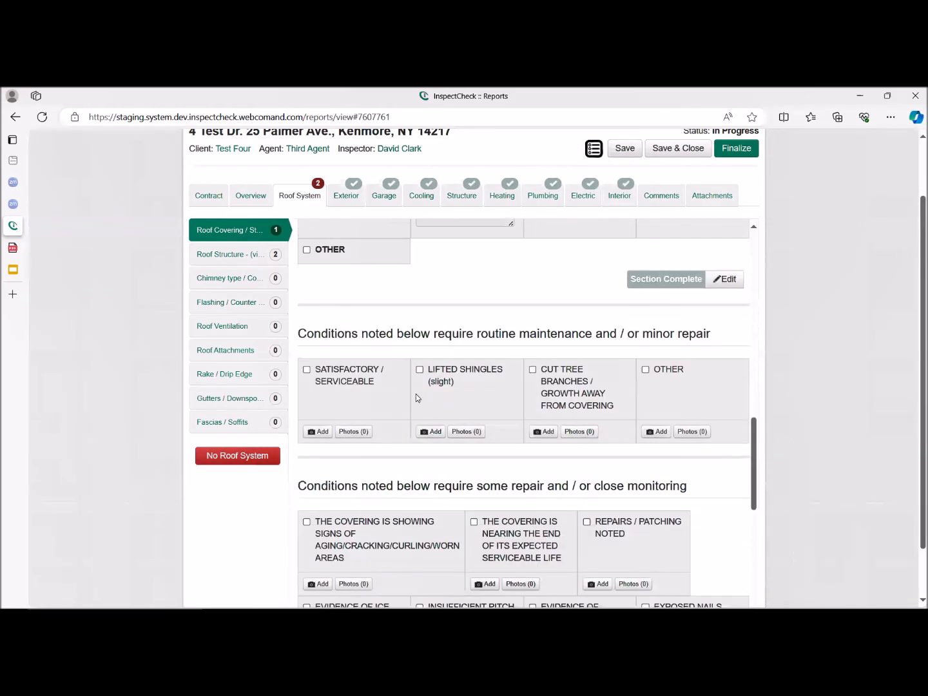
click(545, 318)
scroll(498, 384, down, 1)
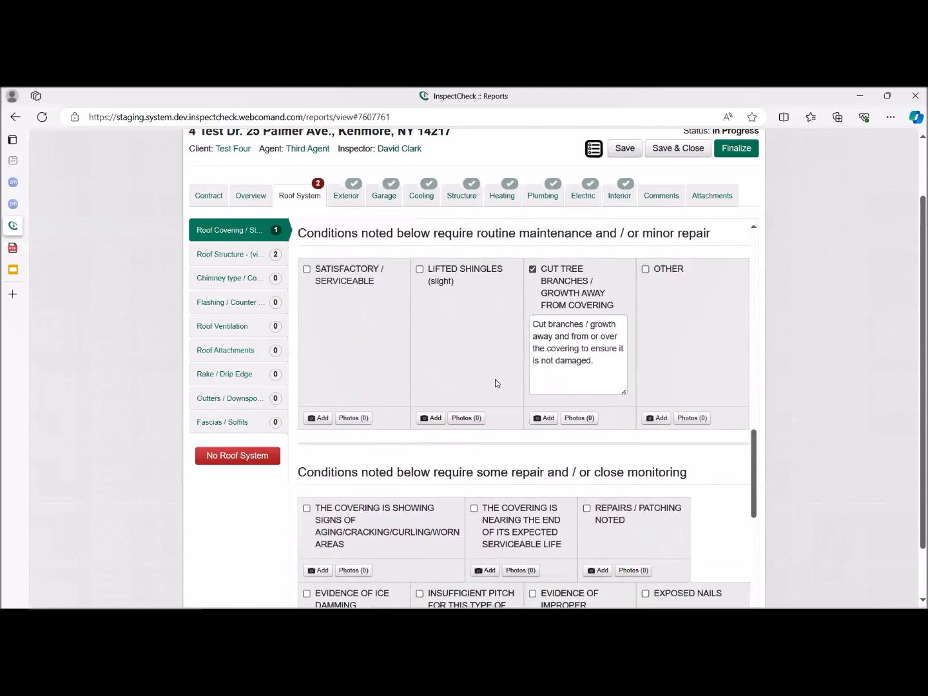
Select Repairs / Patching Noted and The Covering Is Nearing the End of Its Expected Serviceable Life, and mark the roof covering conditions complete.
scroll(498, 383, down, 2)
click(597, 363)
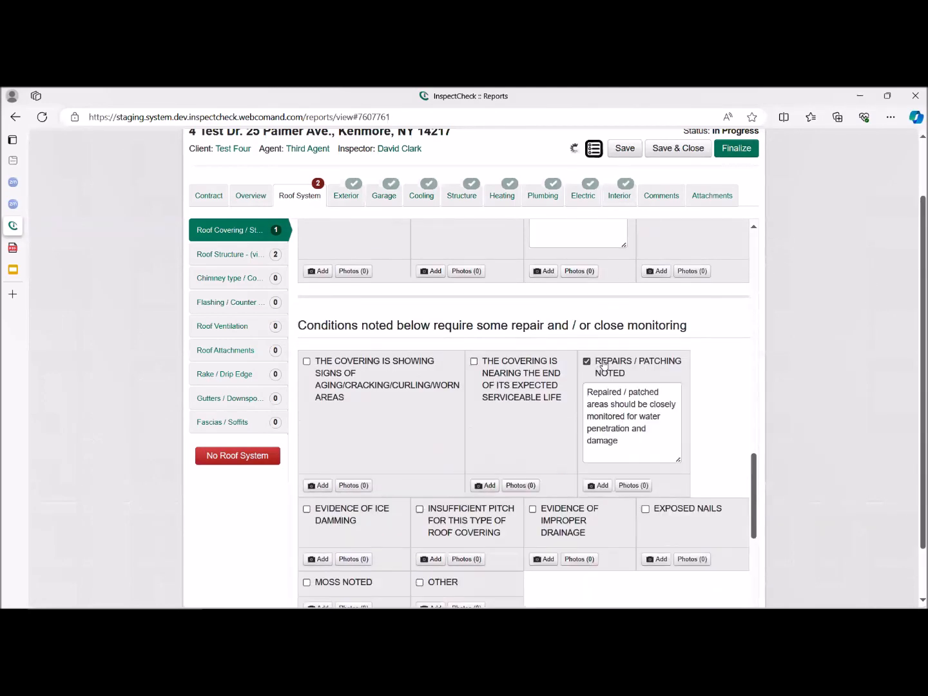
click(523, 369)
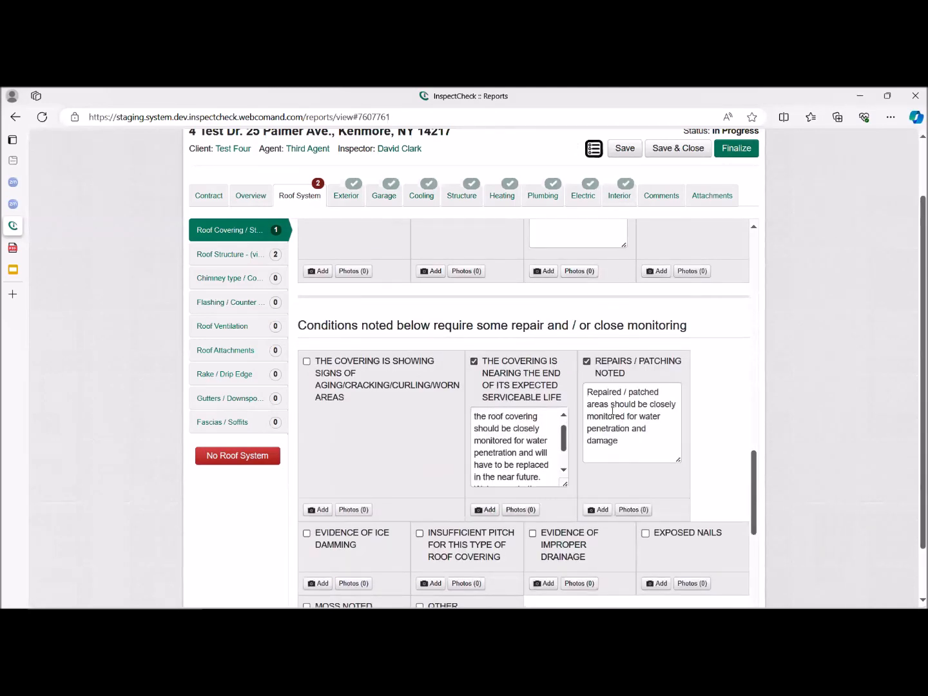
scroll(651, 416, down, 6)
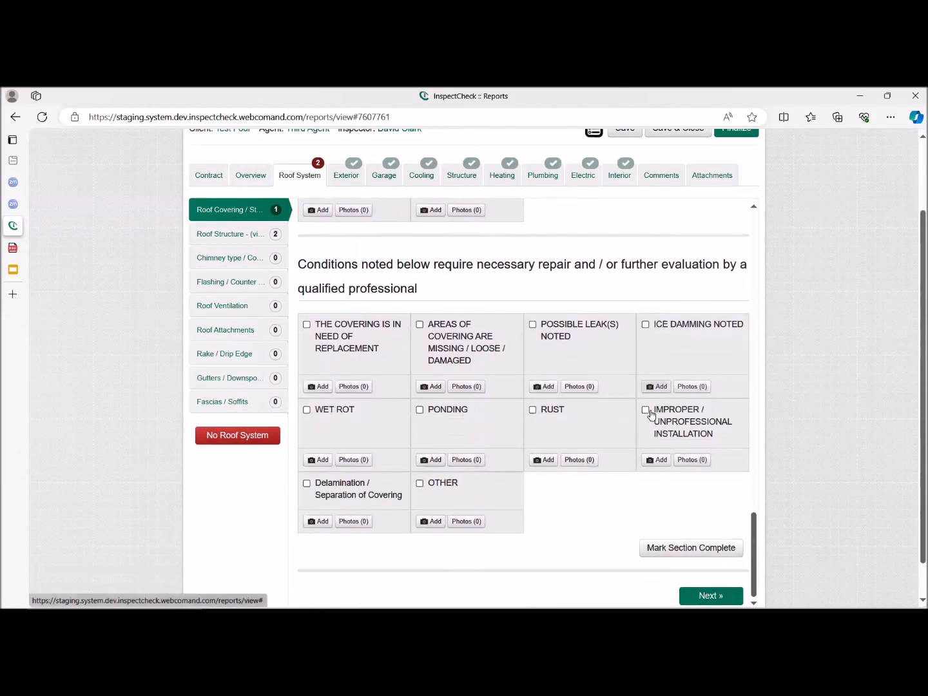
scroll(652, 415, down, 1)
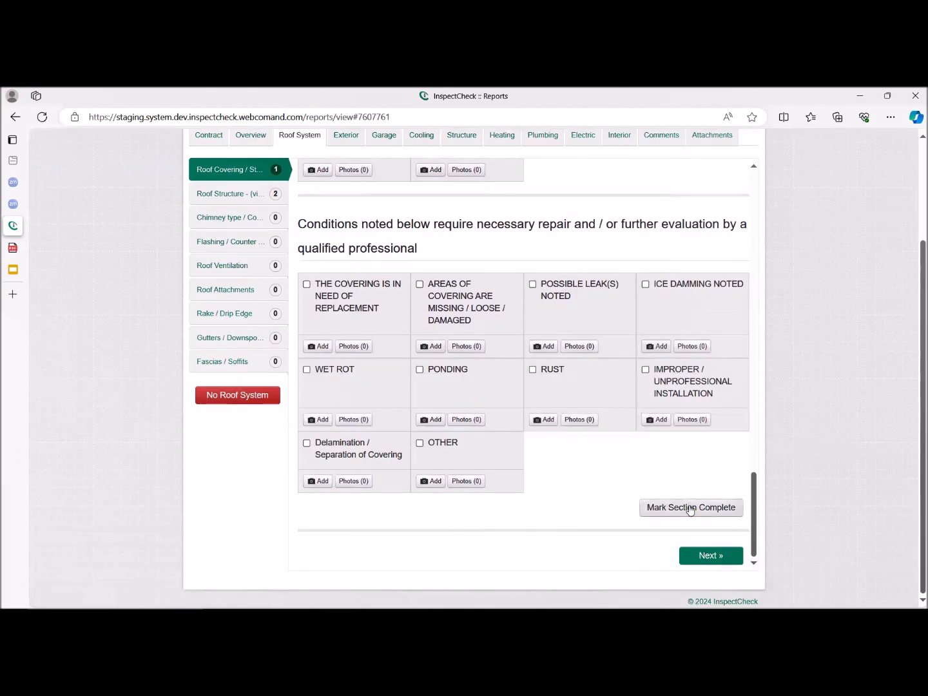
click(690, 509)
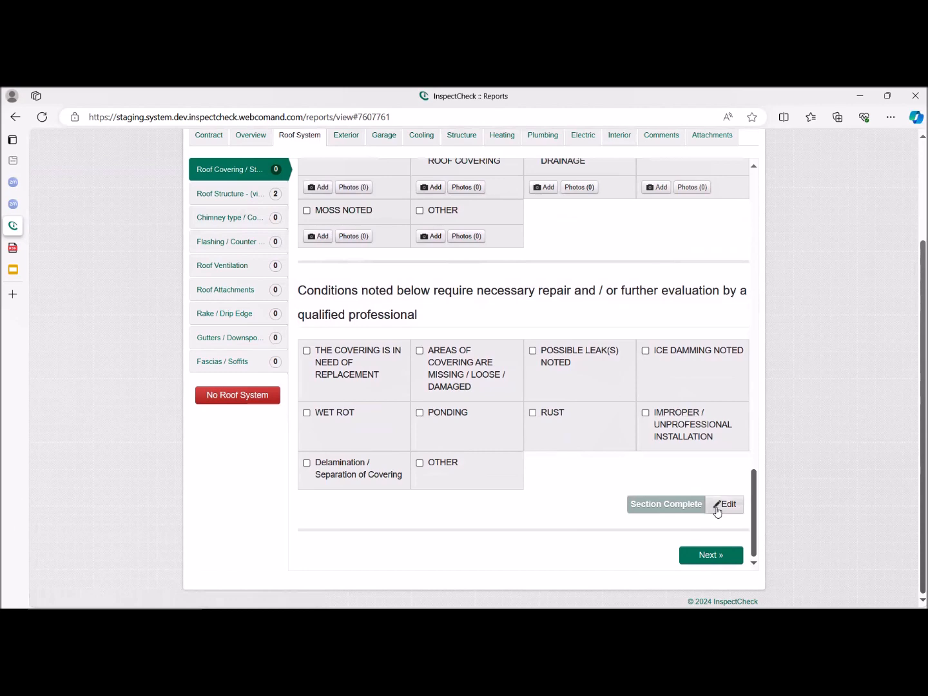
In Roof Structure, select and clear Unable to View, and mark the Condition of Roof Structure section complete.
click(212, 196)
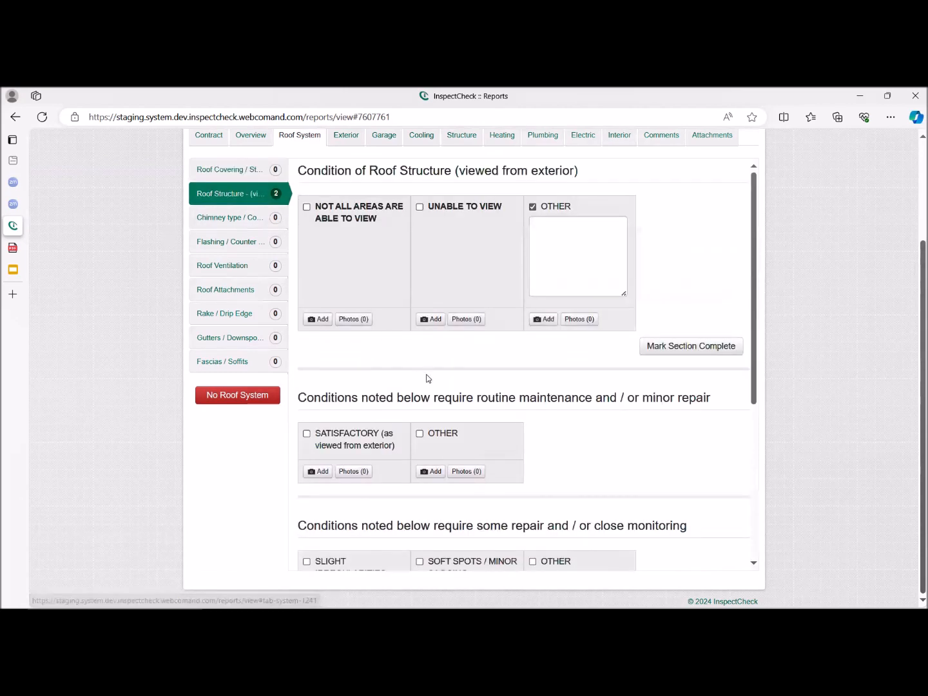
scroll(421, 378, up, 2)
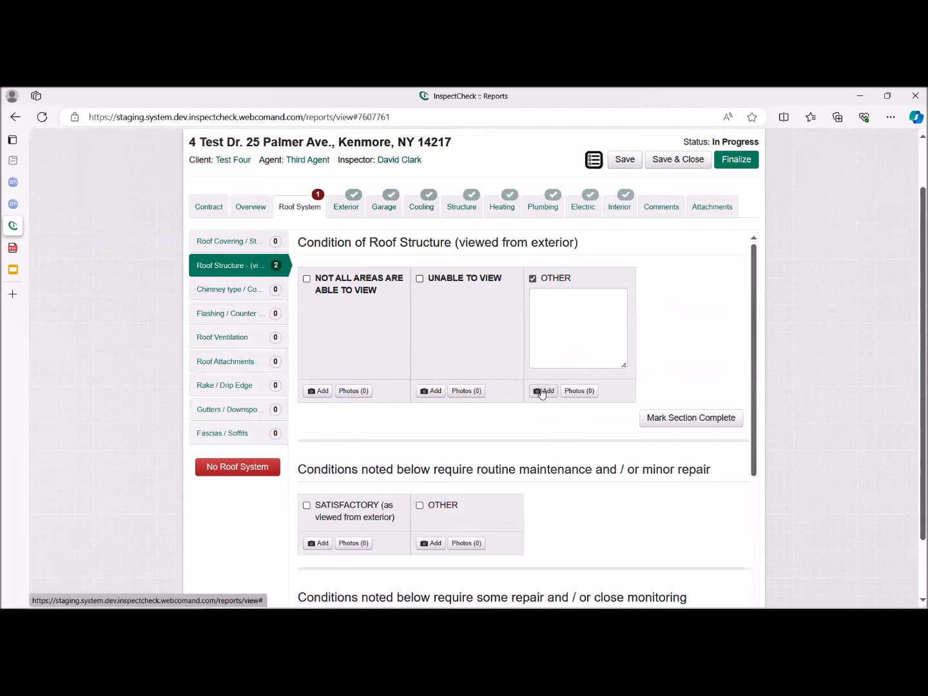
click(437, 279)
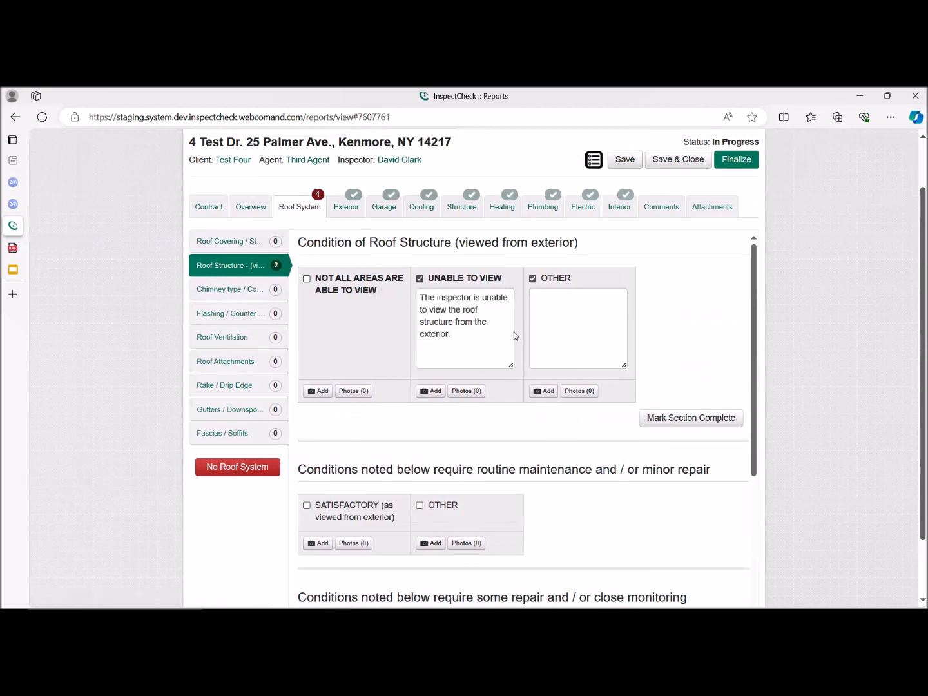
click(452, 278)
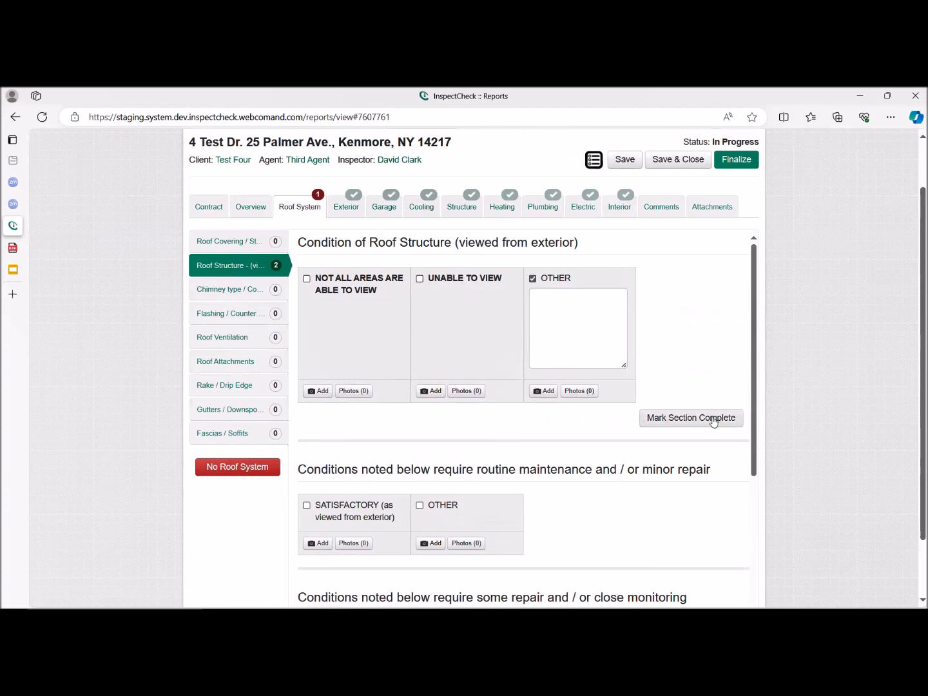
click(710, 419)
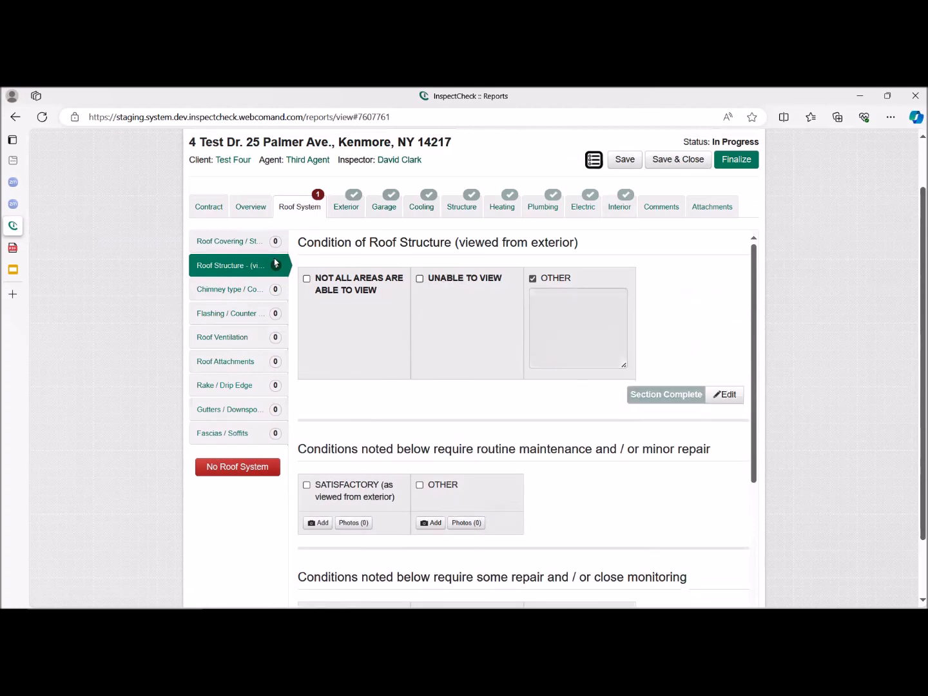
Select Movement Noted among the roof structure conditions requiring necessary repair or further evaluation, and mark the conditions section complete.
scroll(491, 469, down, 2)
scroll(491, 469, down, 5)
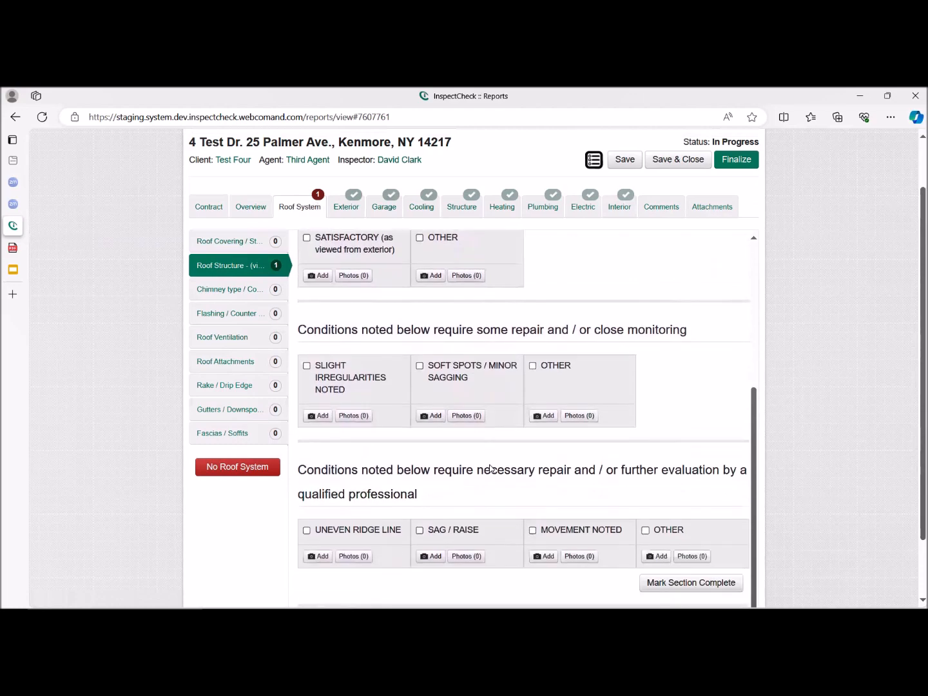
scroll(491, 468, down, 1)
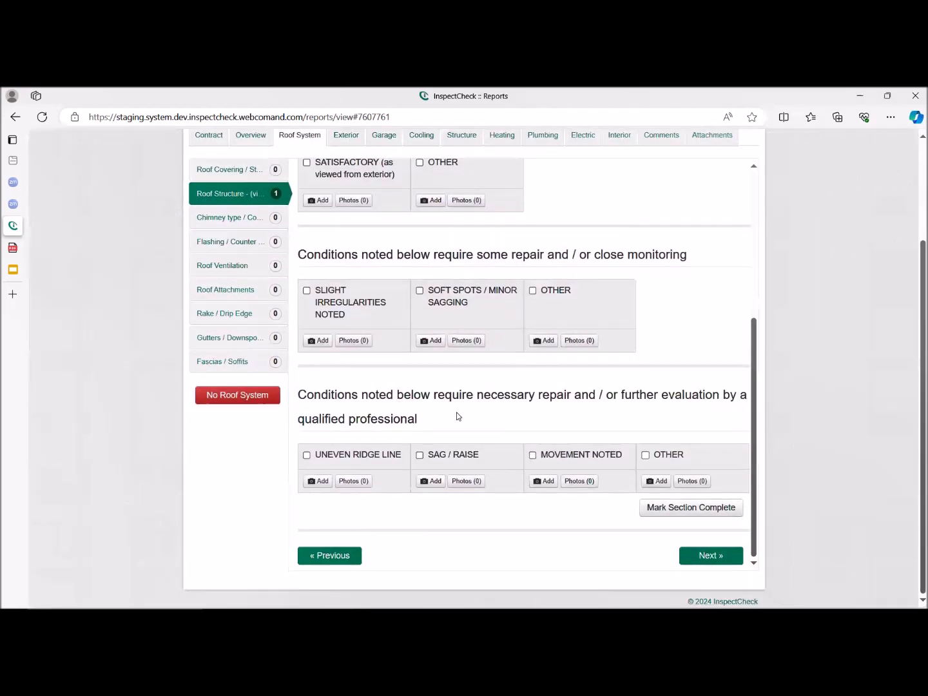
click(569, 456)
scroll(598, 491, down, 1)
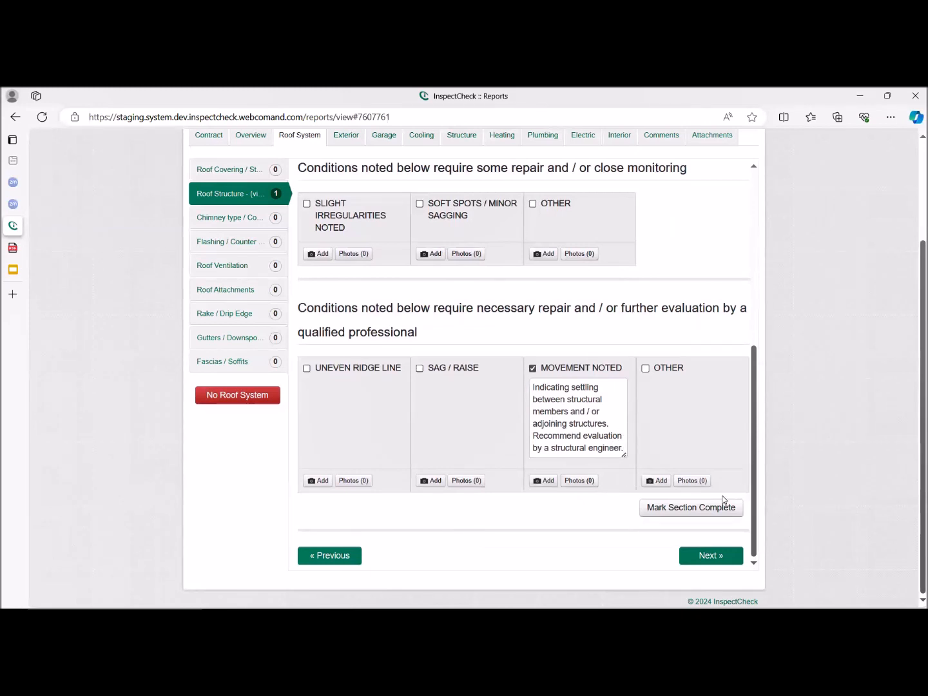
click(718, 507)
Open the report's Additional Comments field.
scroll(441, 434, up, 1)
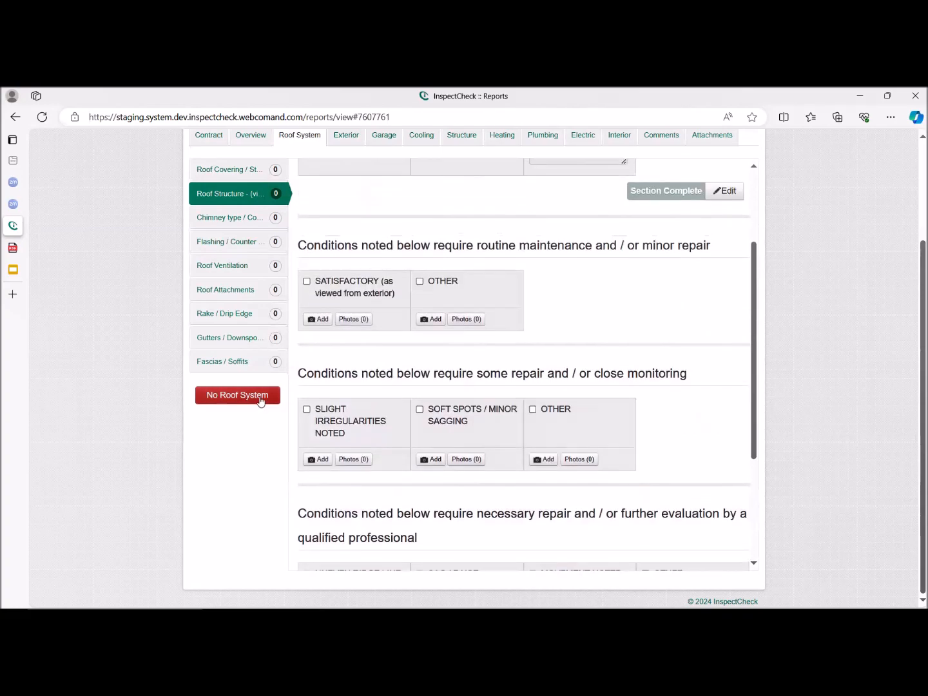
scroll(261, 401, up, 2)
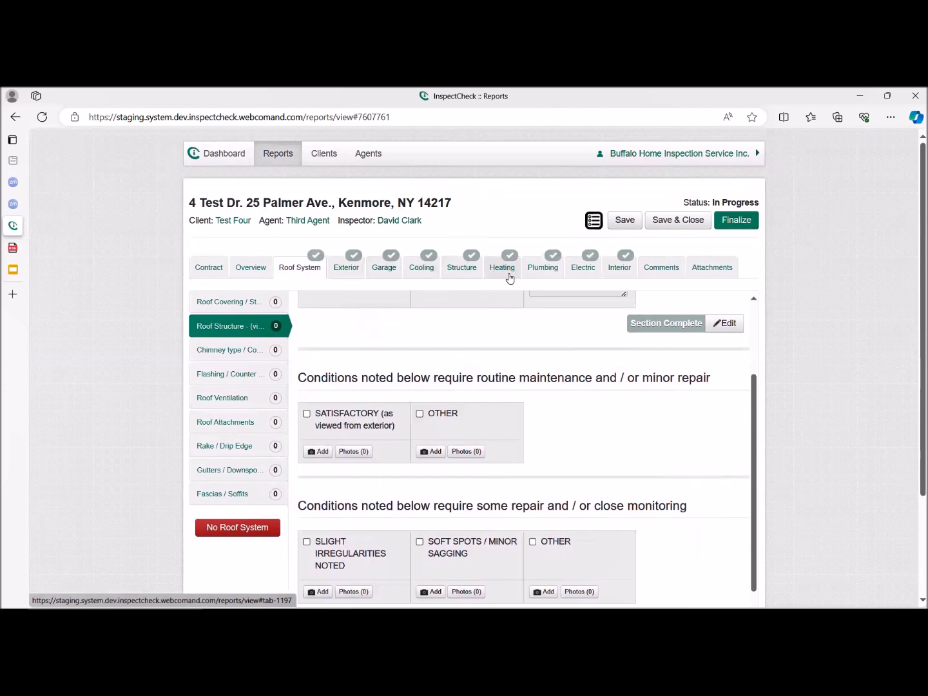
click(661, 270)
click(214, 322)
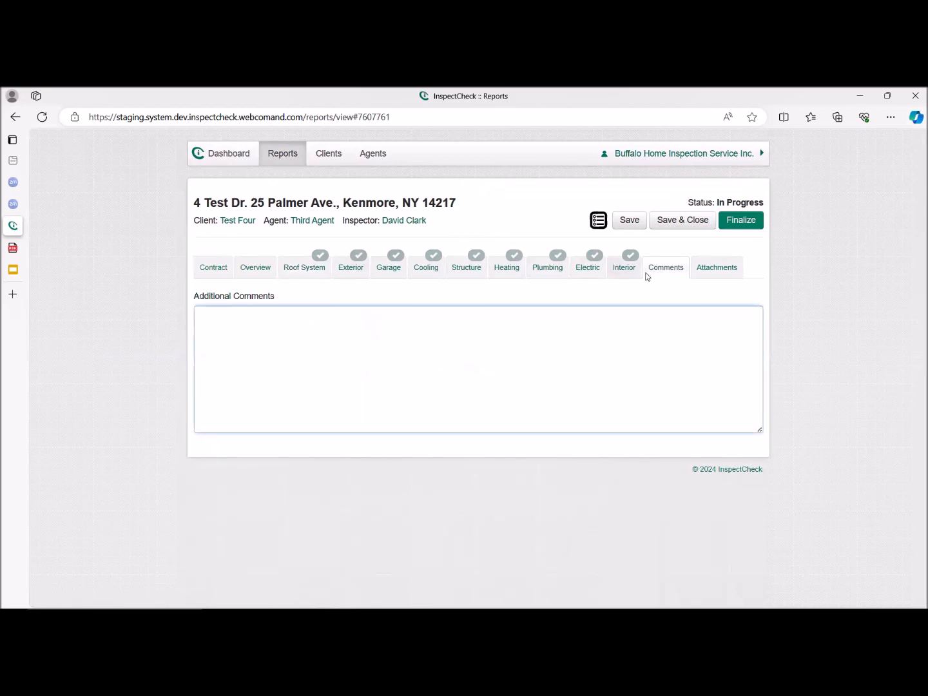
Upload the image file 2 from the Newsletters folder as the report's cover photo.
click(722, 270)
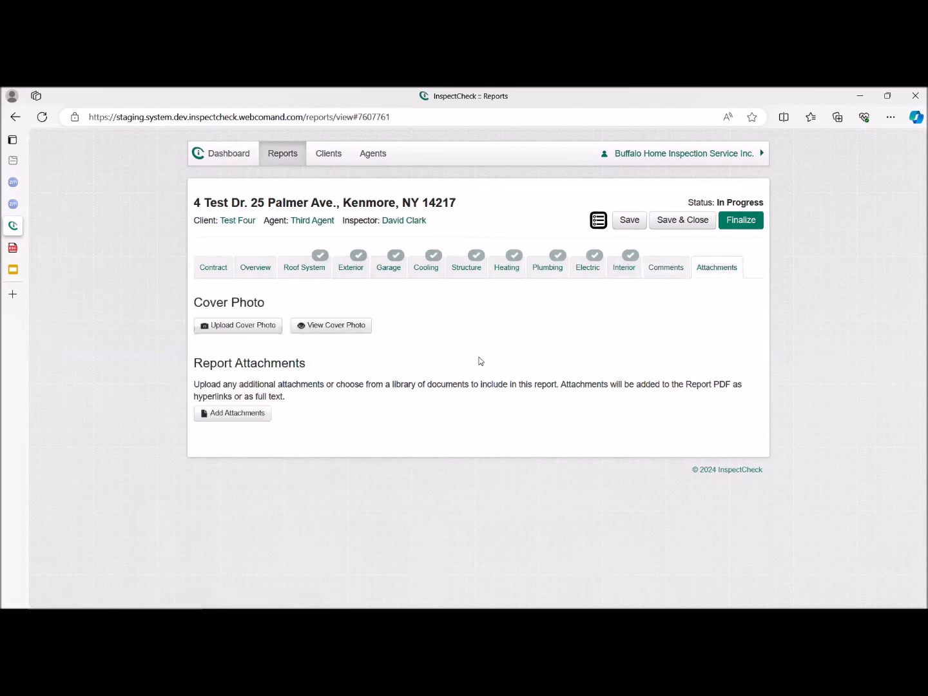
click(256, 330)
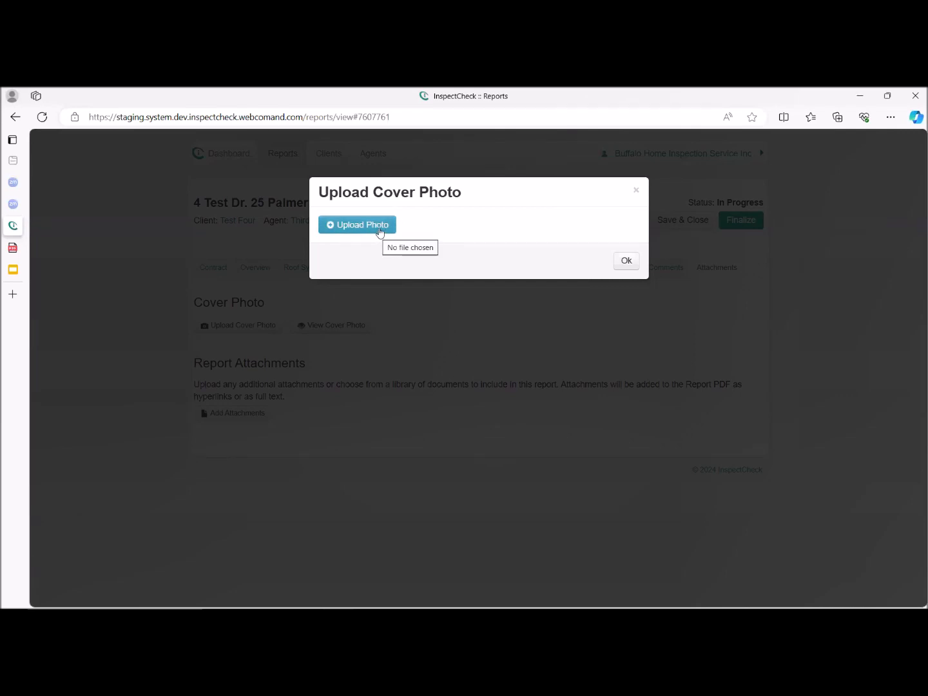
click(380, 225)
click(426, 237)
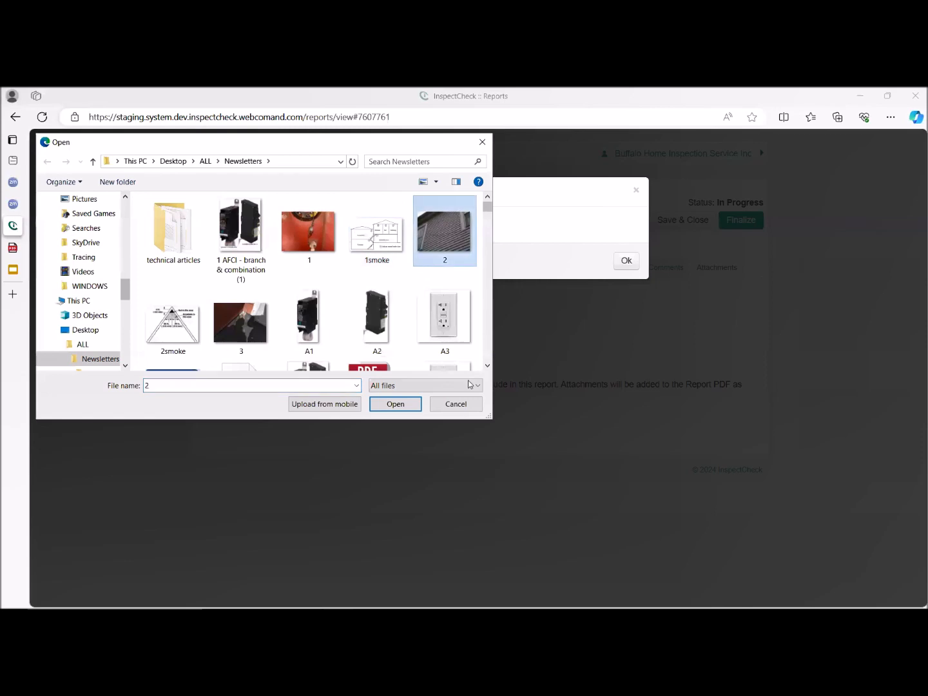
click(394, 405)
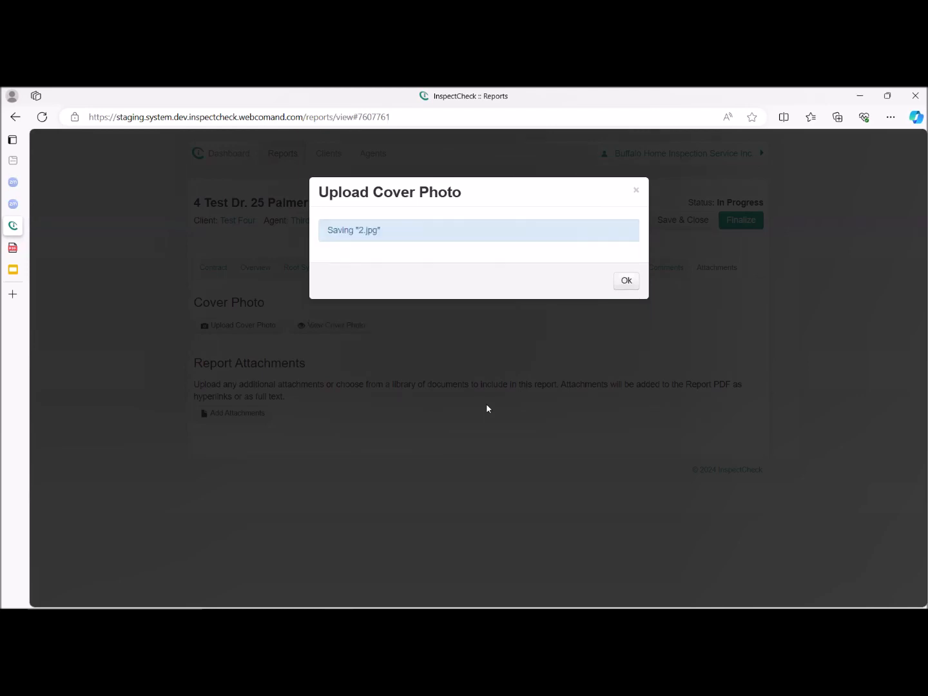
click(626, 281)
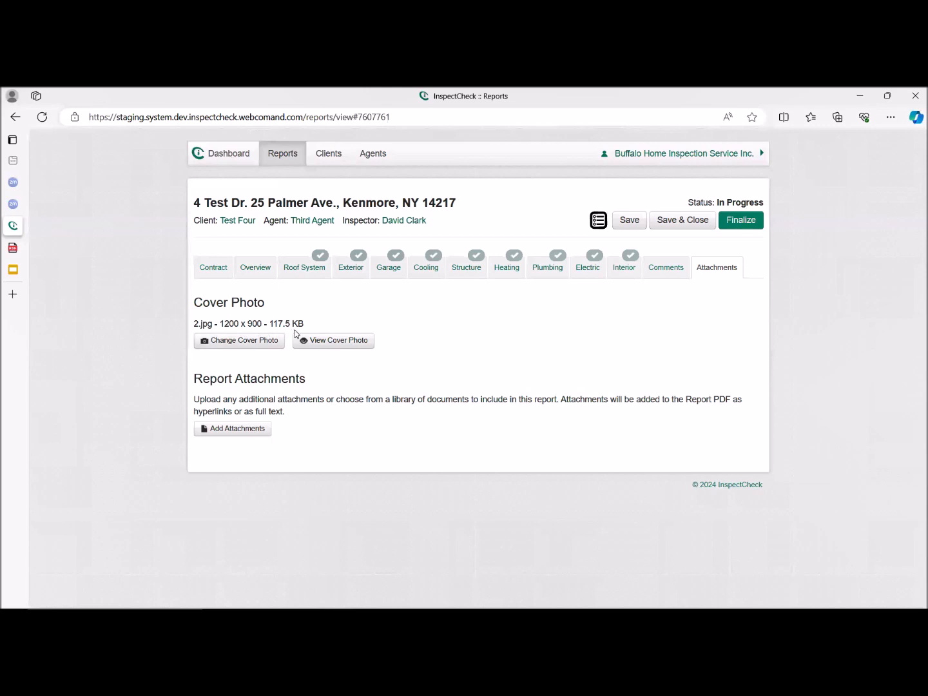
Attach the Repairing Aluminum Wiring document from the Electric Service category of the attachment library to the report.
click(249, 437)
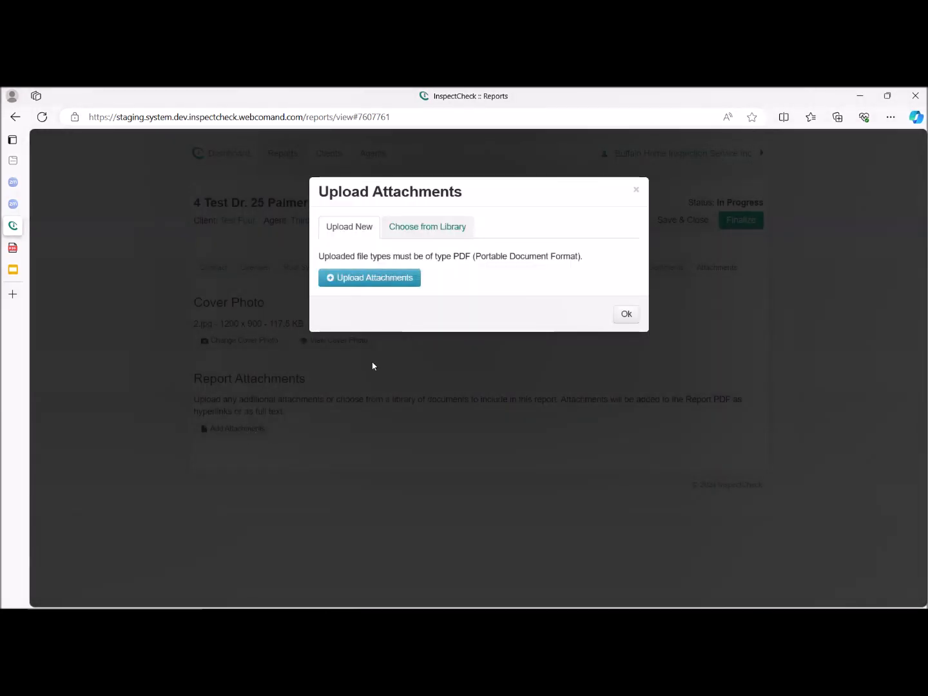
click(443, 232)
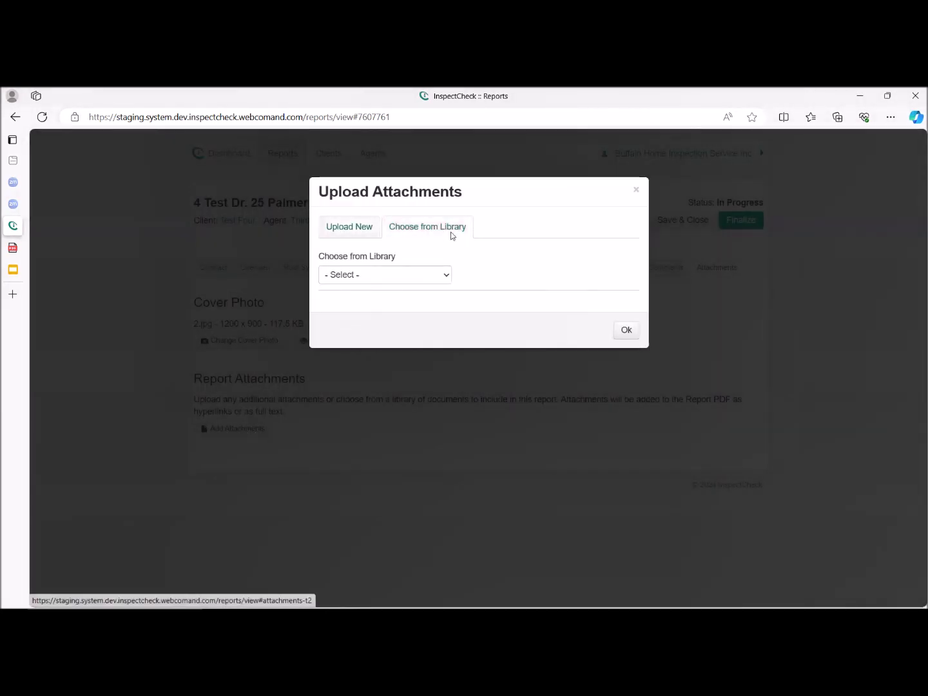
click(445, 277)
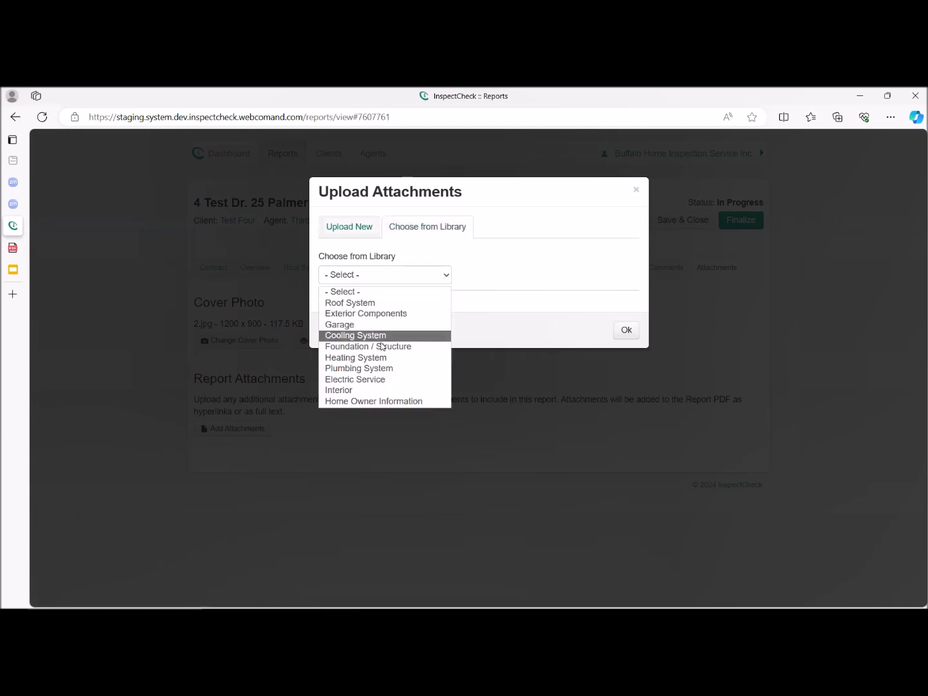
click(367, 380)
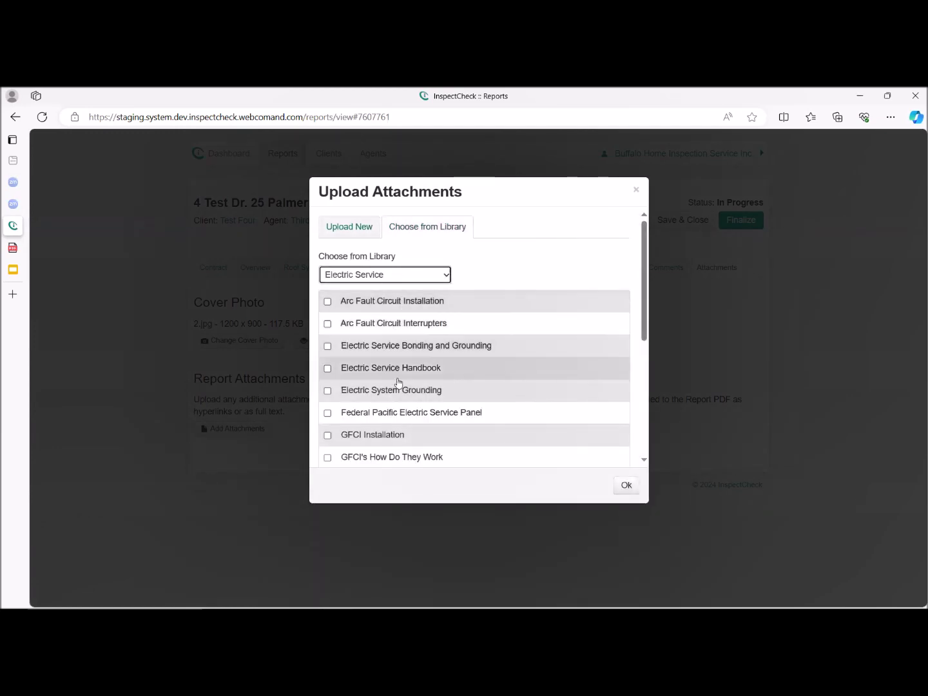
scroll(396, 399, down, 3)
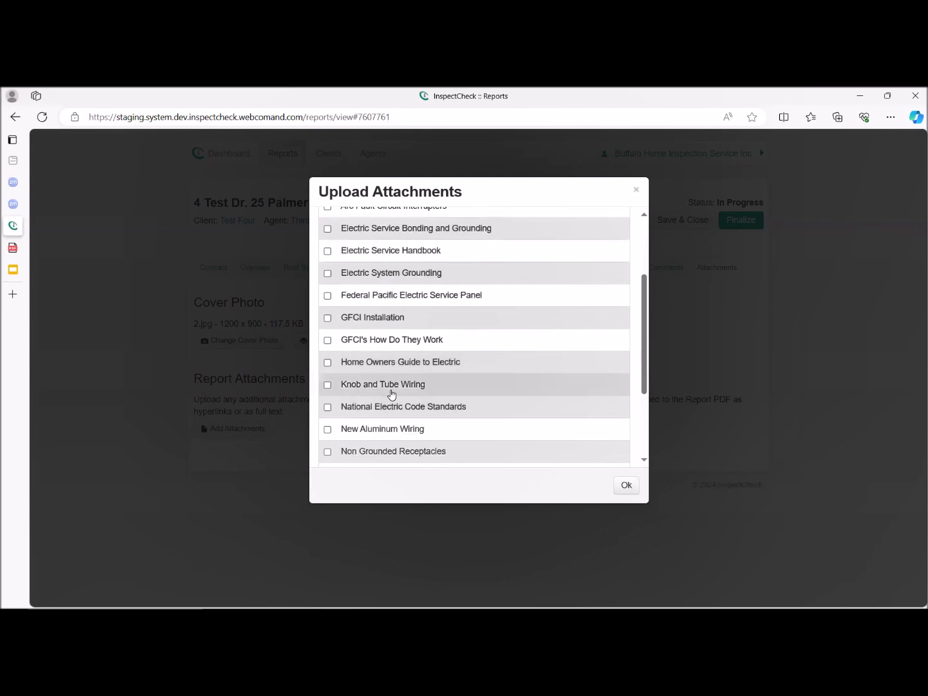
scroll(397, 390, down, 2)
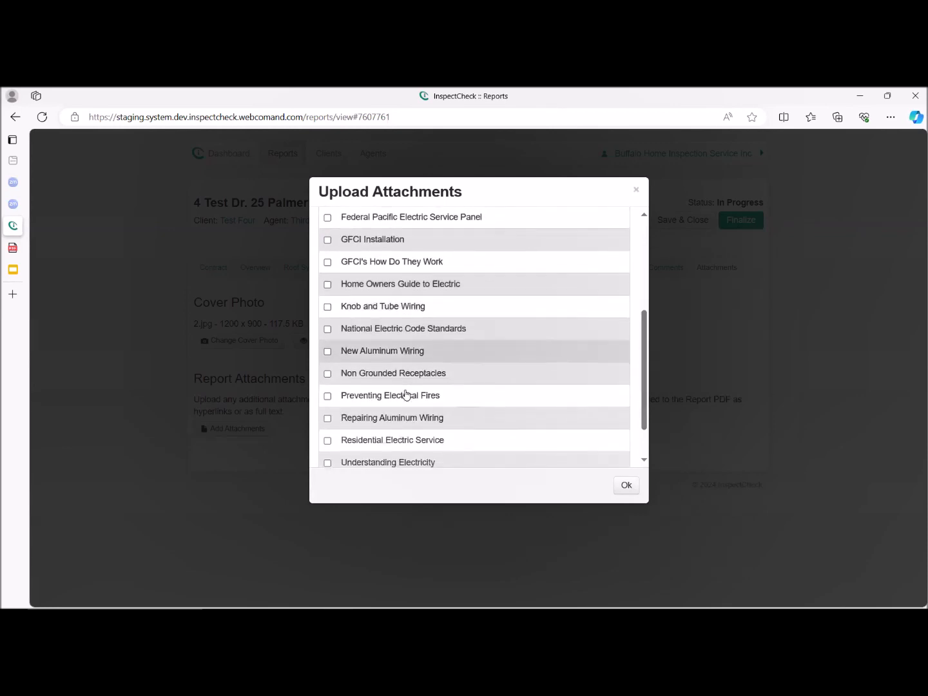
scroll(404, 395, down, 1)
click(328, 380)
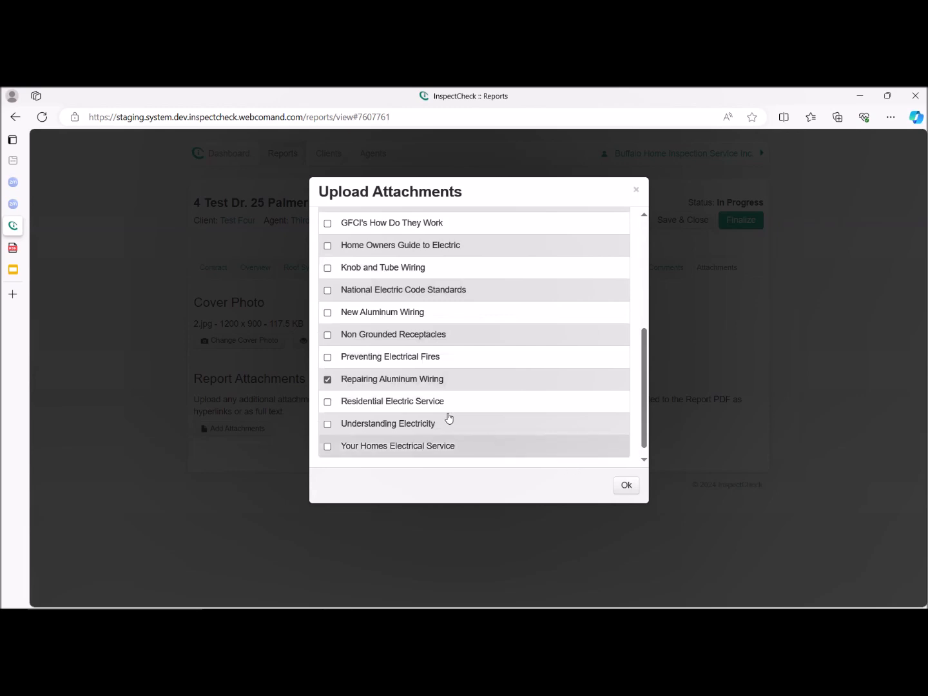
click(625, 486)
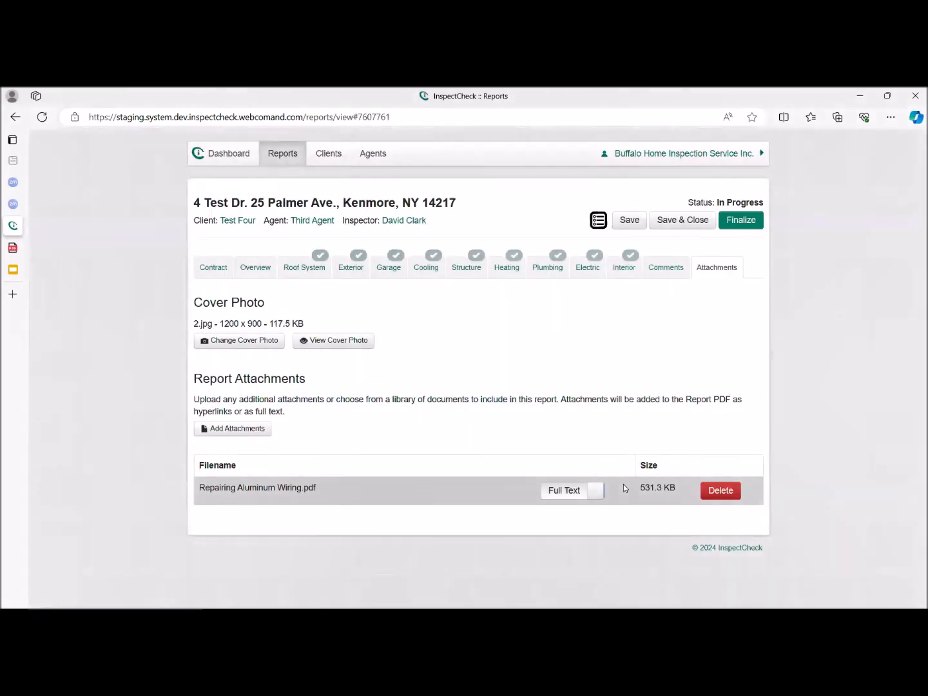
Set the Repairing Aluminum Wiring attachment to Link Only and upload RADON REPORT from the Desktop folder as a new report attachment.
click(592, 495)
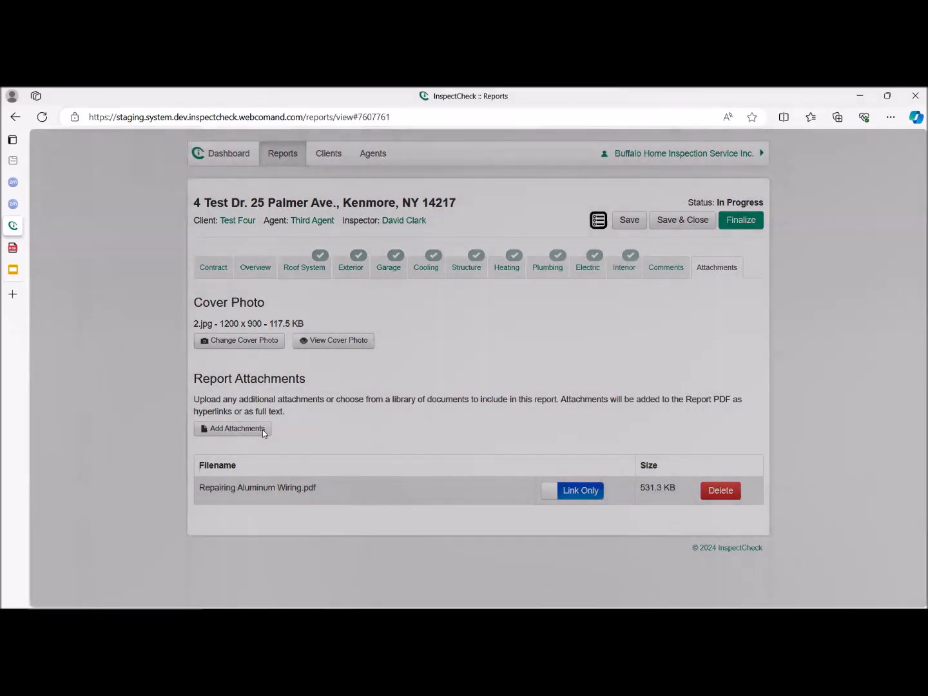
click(263, 430)
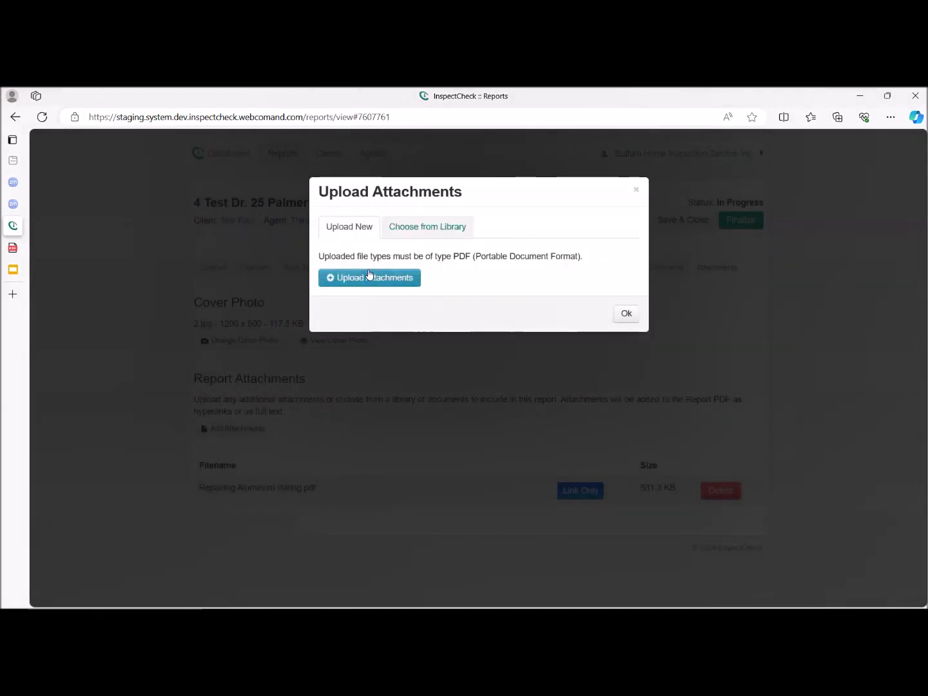
click(364, 283)
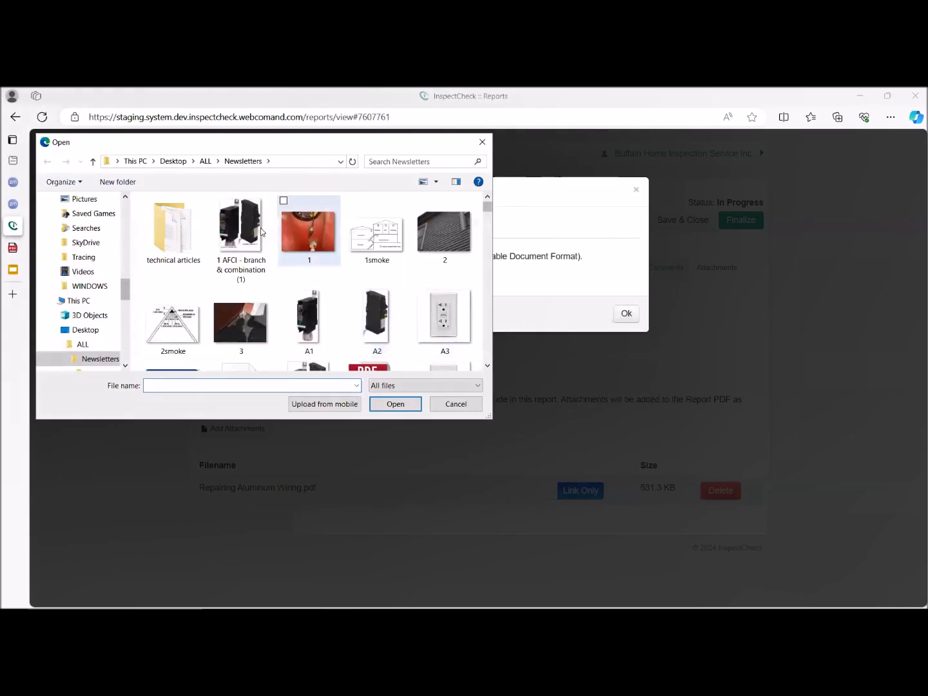
drag(127, 287, 127, 201)
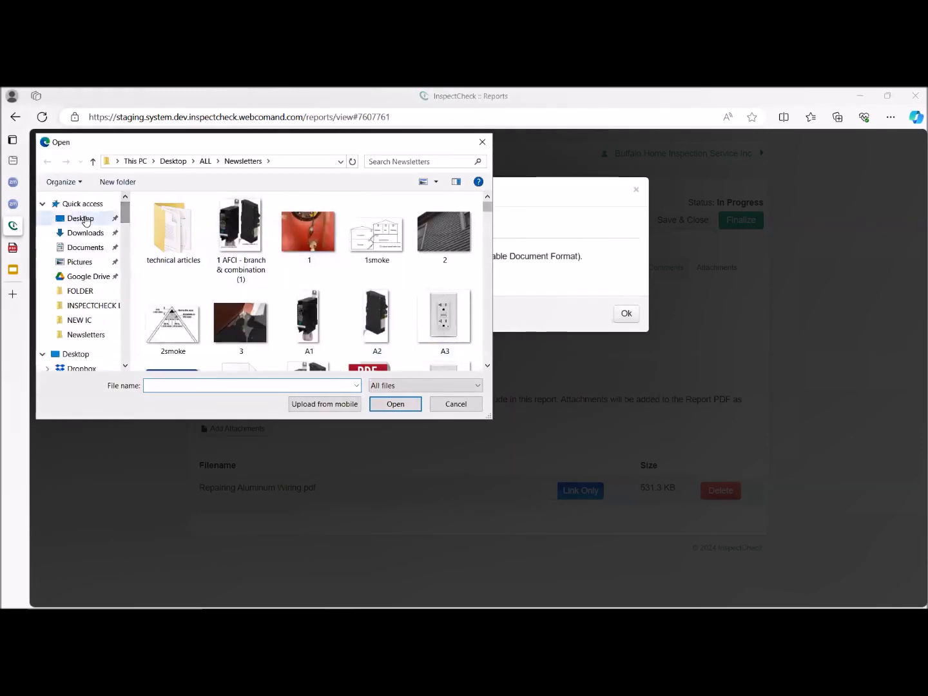
click(84, 215)
click(207, 297)
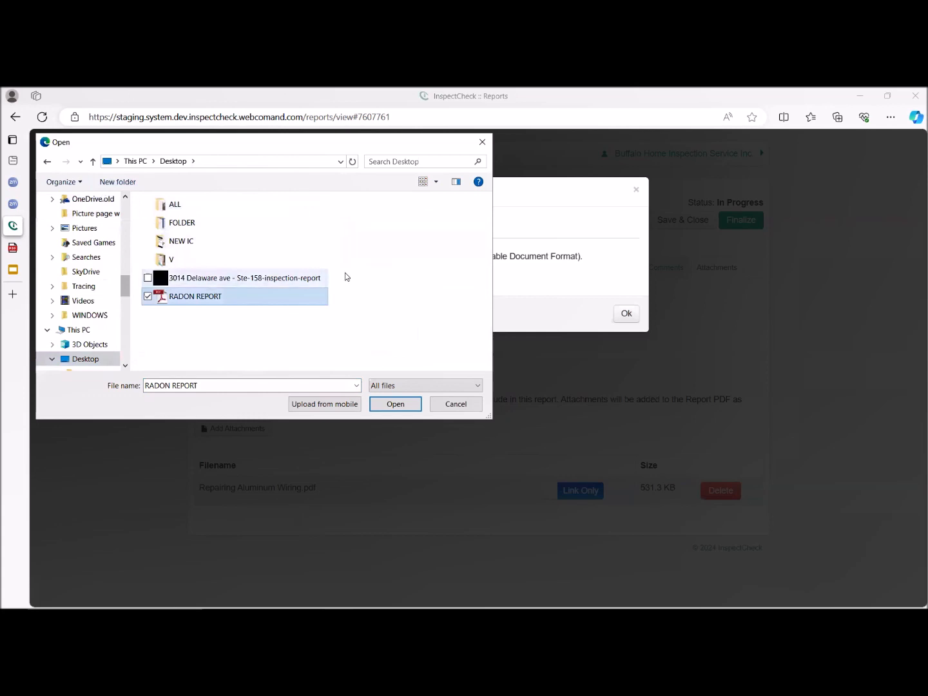
click(399, 406)
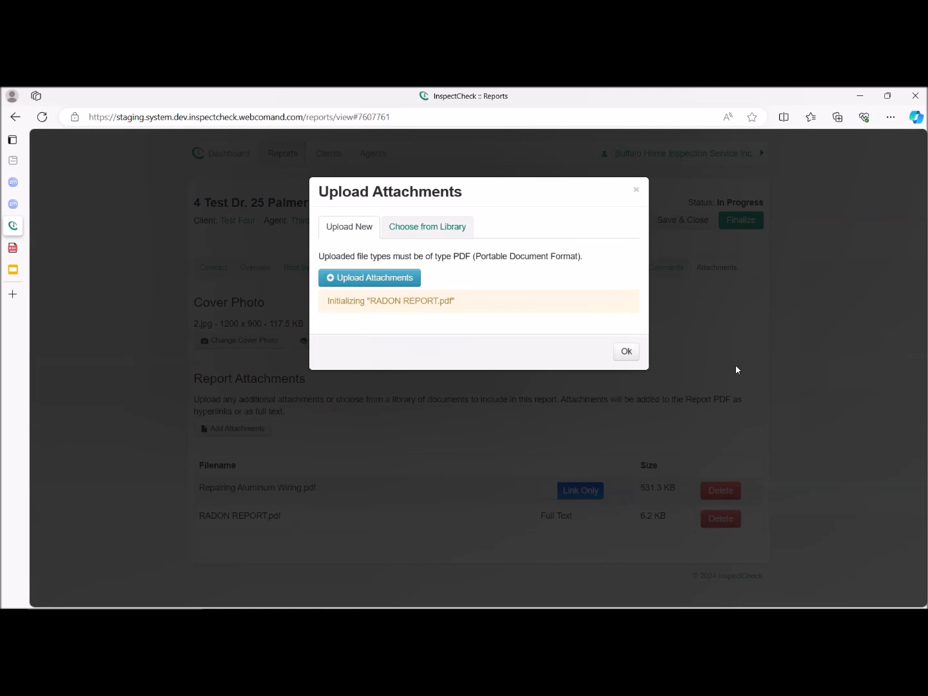
click(626, 353)
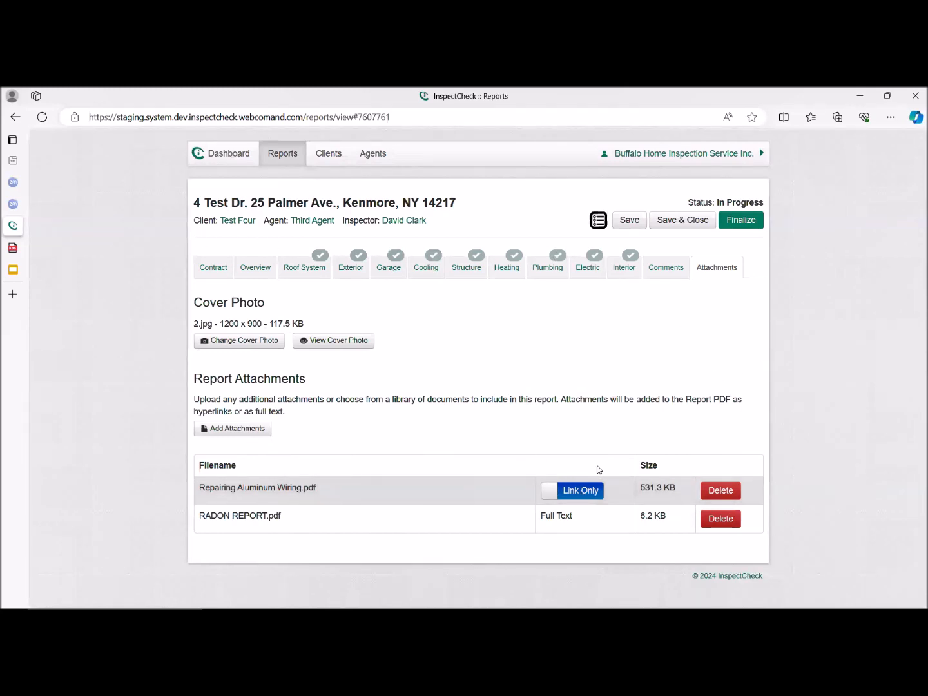
Finalize the inspection report with its cover photo and attachments.
click(739, 223)
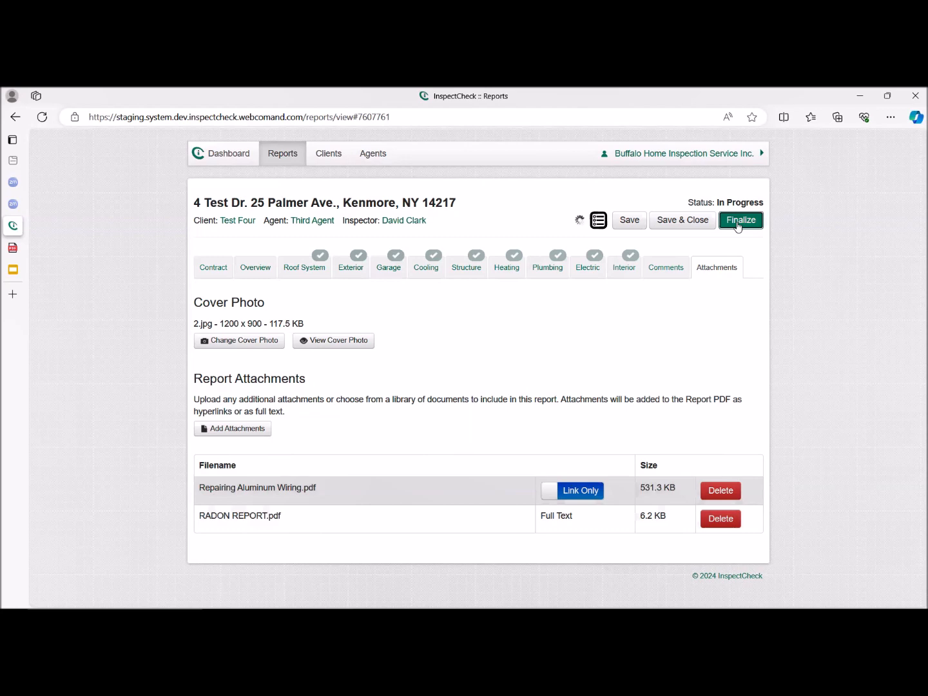